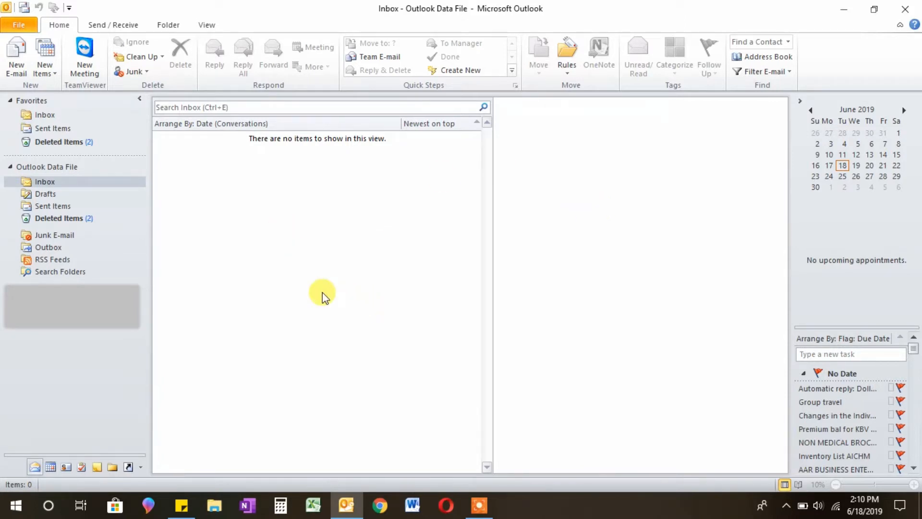
Step: From Account Settings, start a new account with manual server configuration and Internet E-mail
{"action": "left_click", "coordinate": [29, 23]}
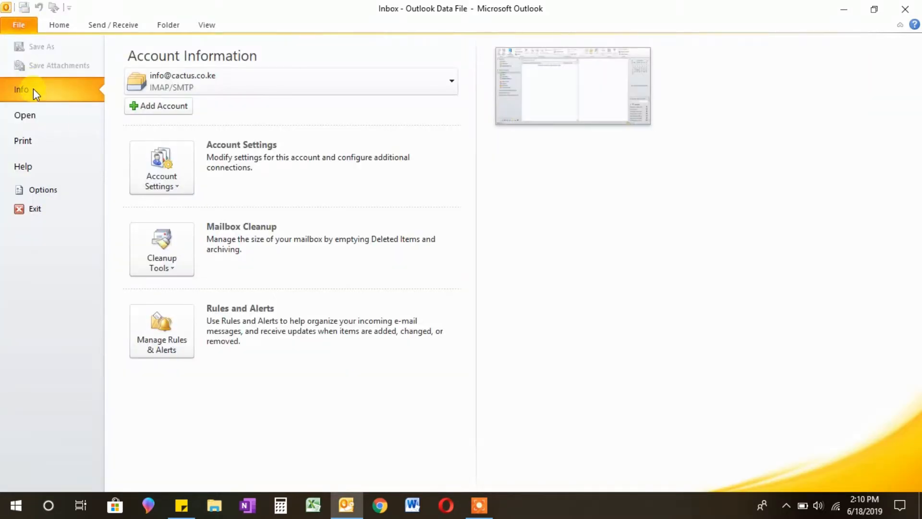
{"action": "left_click", "coordinate": [172, 189]}
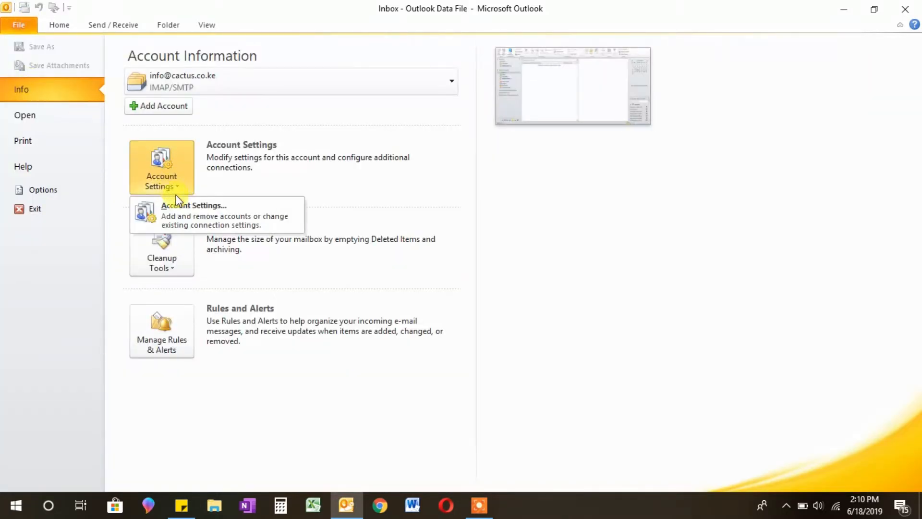
{"action": "left_click", "coordinate": [188, 208]}
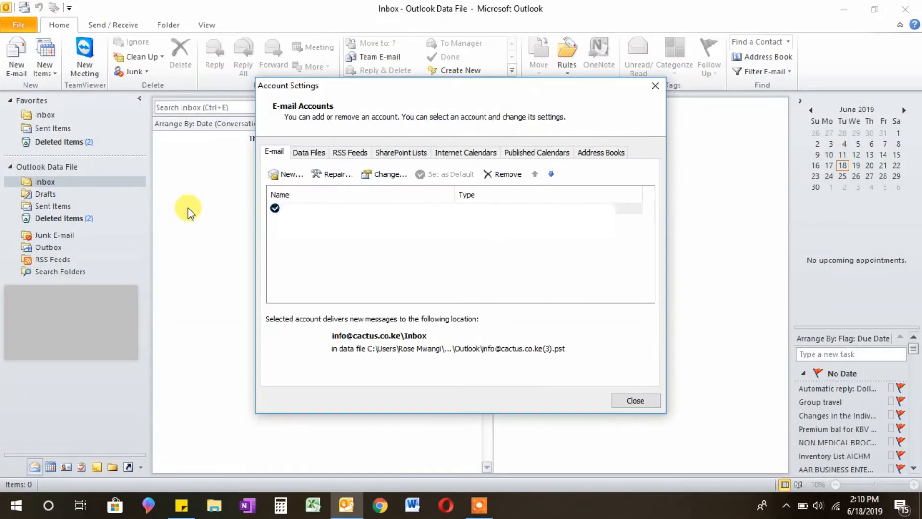
{"action": "left_click", "coordinate": [287, 176]}
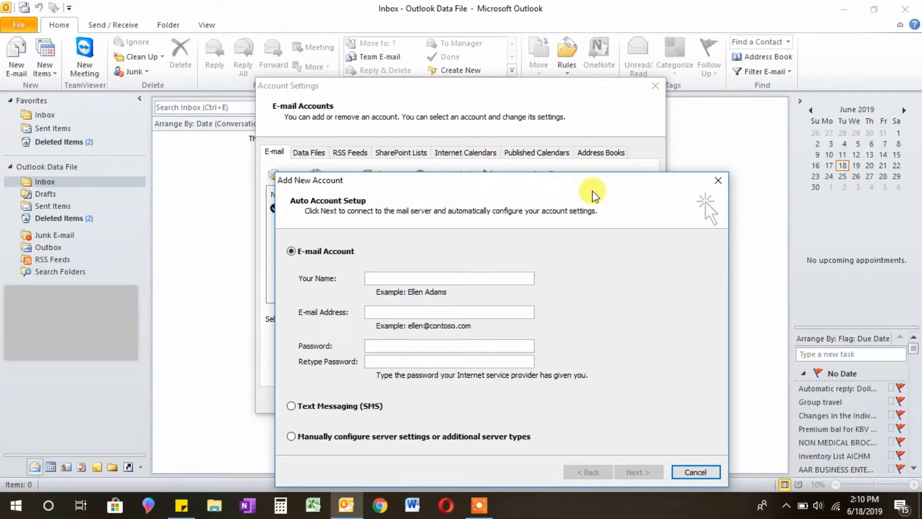
{"action": "left_click", "coordinate": [332, 438]}
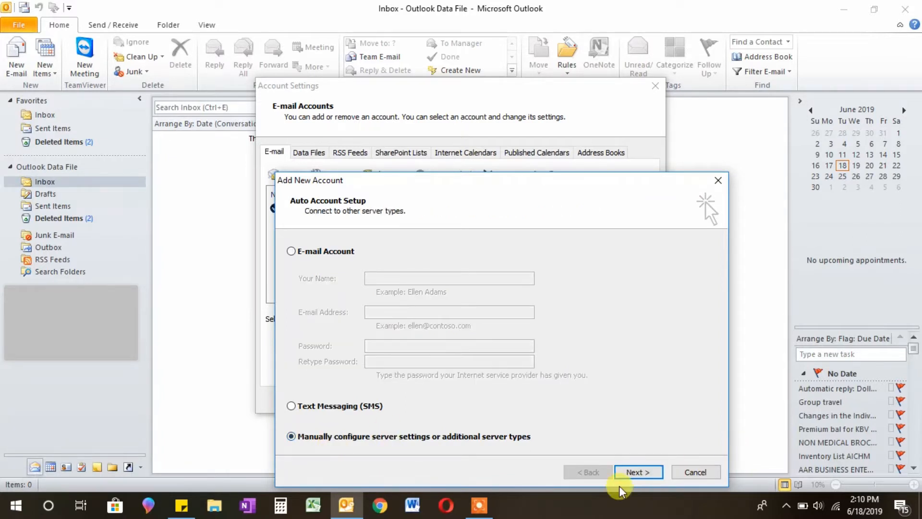
{"action": "left_click", "coordinate": [638, 471]}
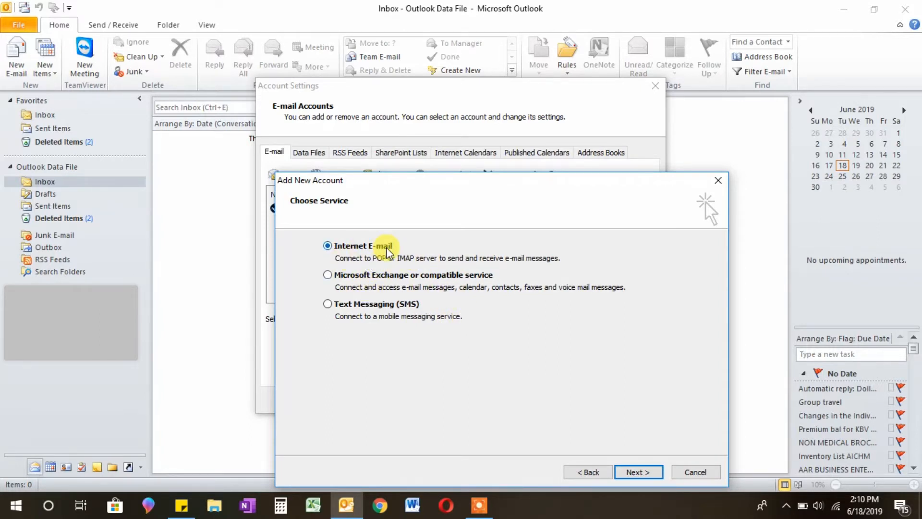
Step: Enter the sender's display name and the account's e-mail address
{"action": "left_click", "coordinate": [645, 473]}
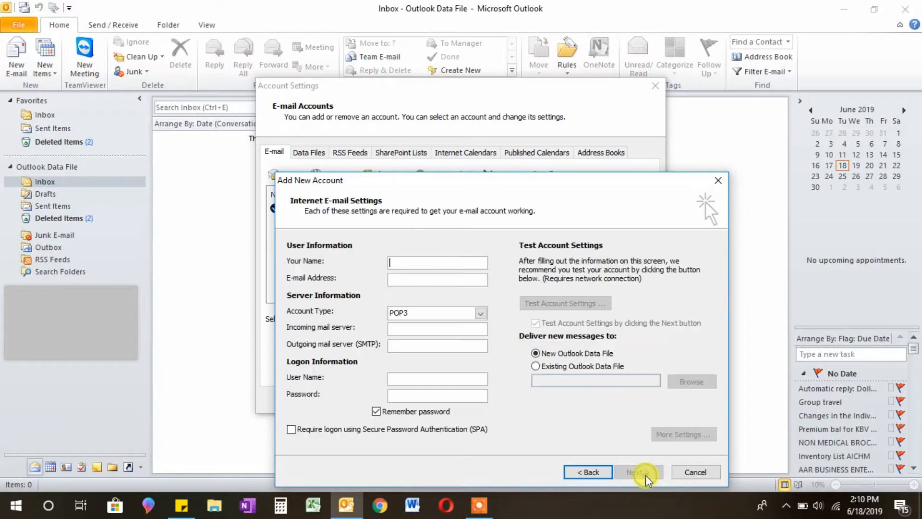
{"action": "left_click", "coordinate": [448, 267]}
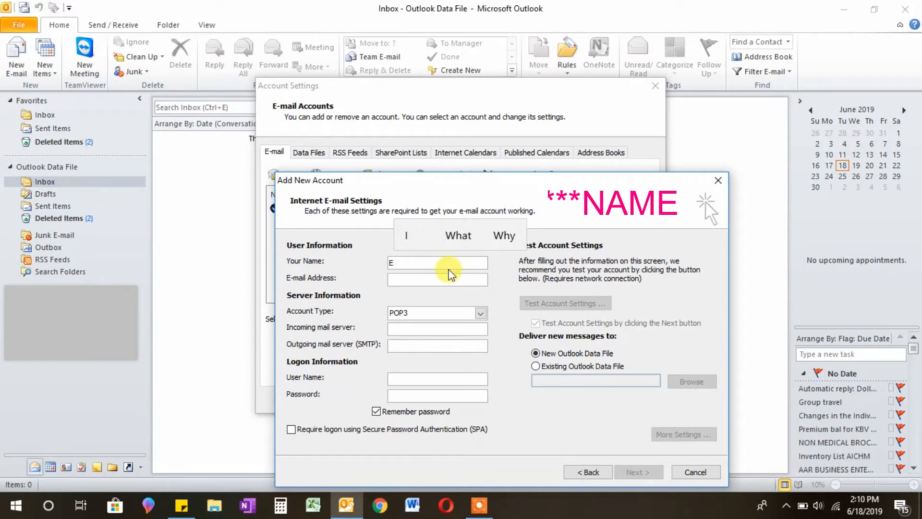
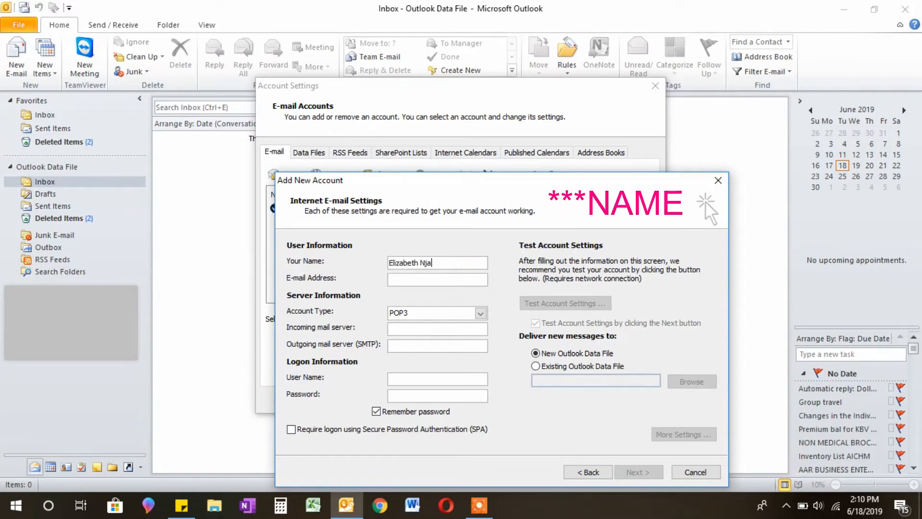
{"action": "left_click", "coordinate": [456, 279]}
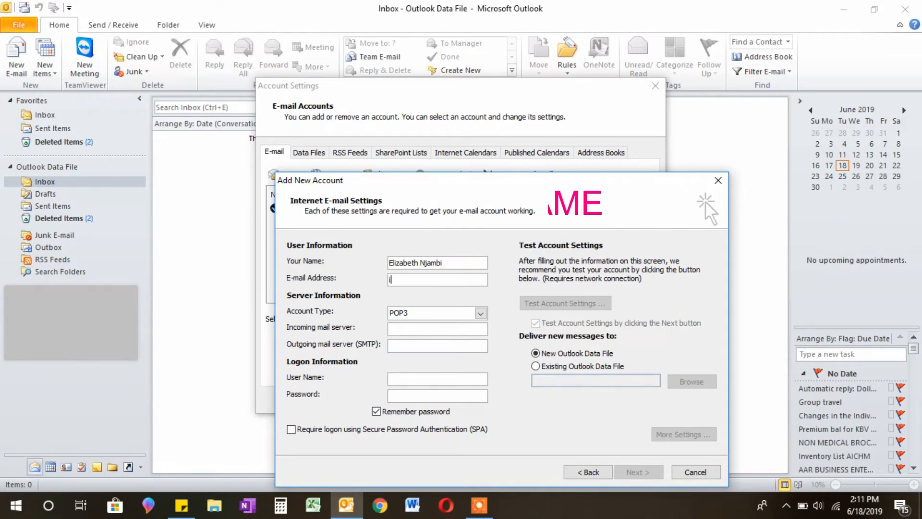
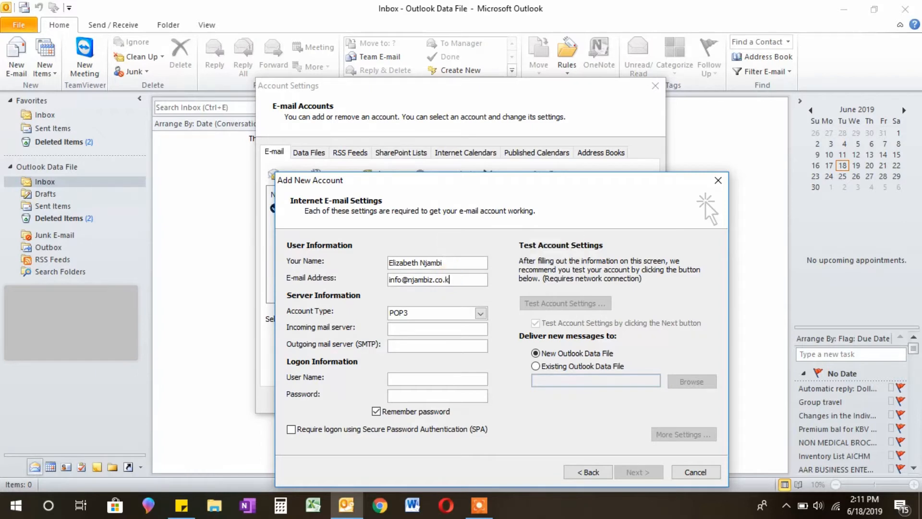
Step: Set the account type to IMAP
{"action": "left_click", "coordinate": [480, 313]}
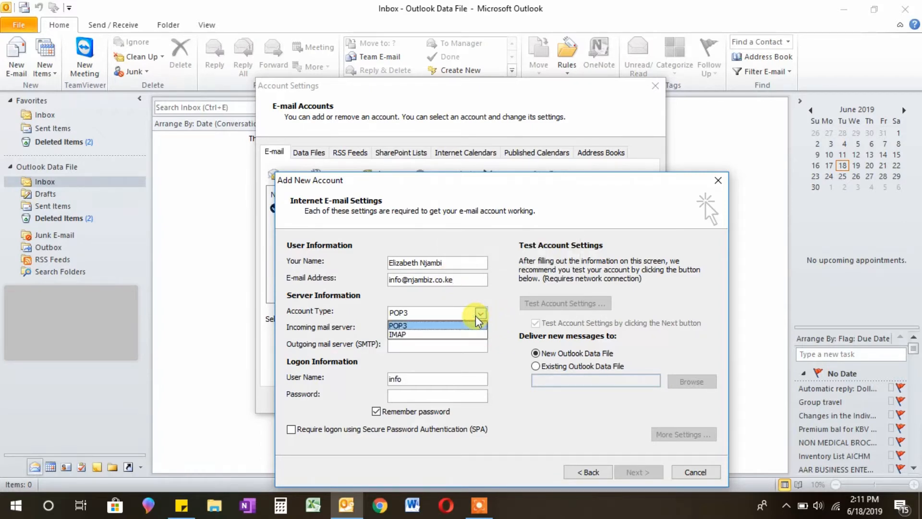
{"action": "left_click", "coordinate": [428, 335]}
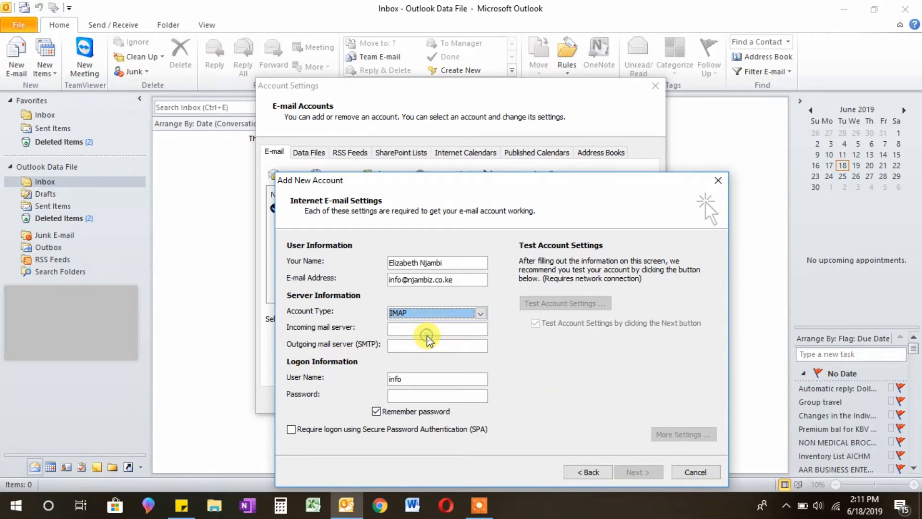
{"action": "left_click", "coordinate": [479, 317]}
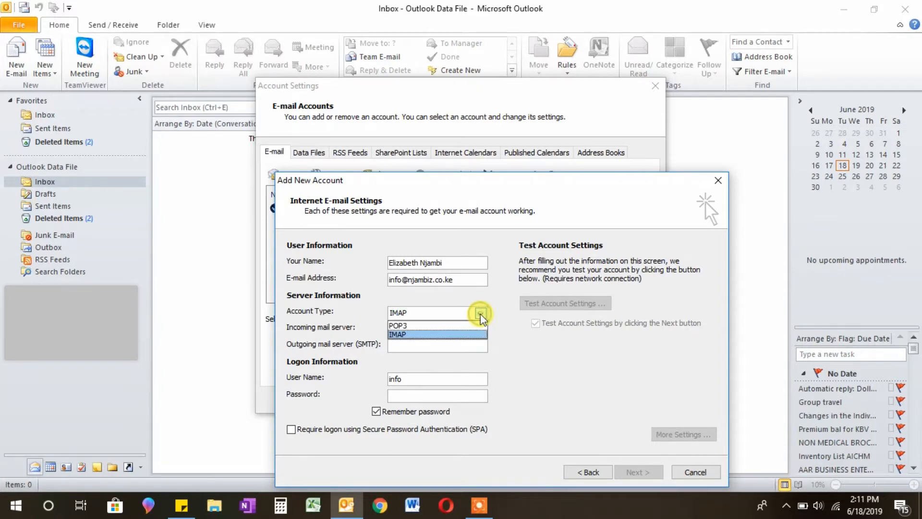
{"action": "left_click", "coordinate": [408, 335]}
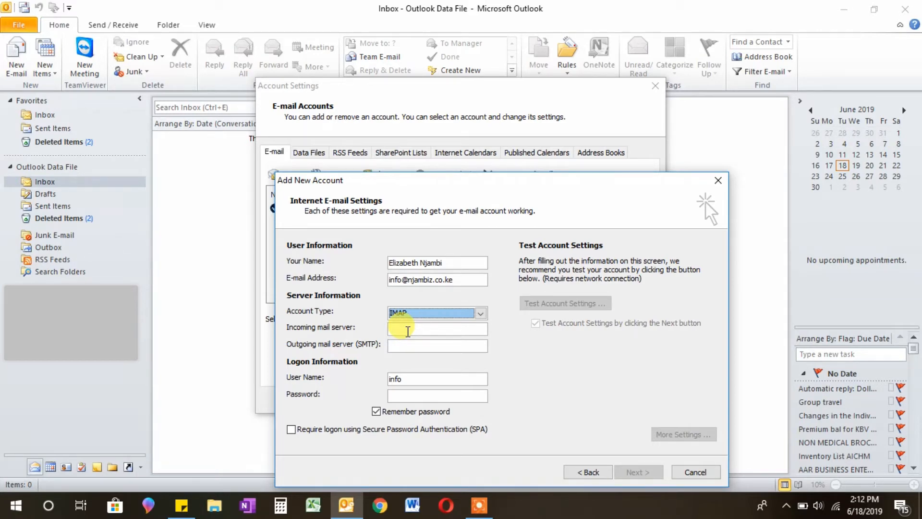
Step: Set both the incoming and outgoing mail servers to mail.njambiz.co.ke
{"action": "left_click", "coordinate": [408, 331]}
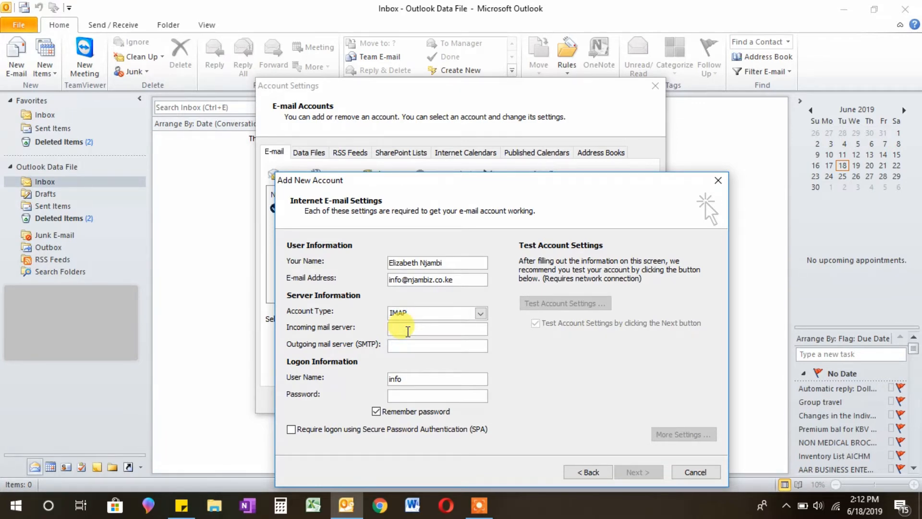
{"action": "type", "text": "mail"}
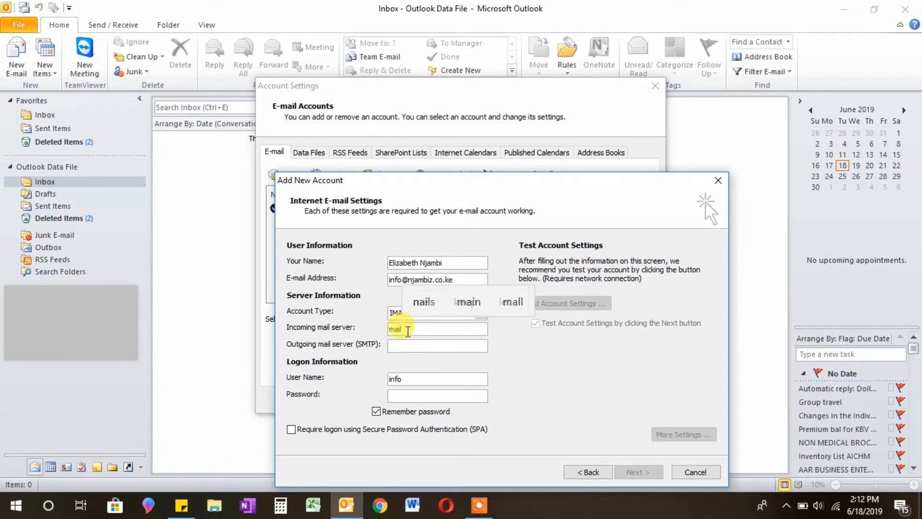
{"action": "type", "text": ".njam"}
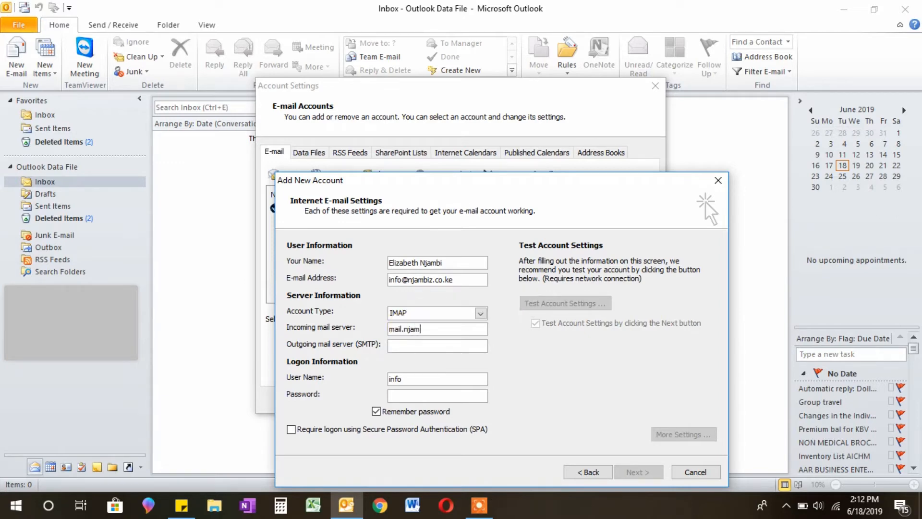
{"action": "type", "text": "biz."}
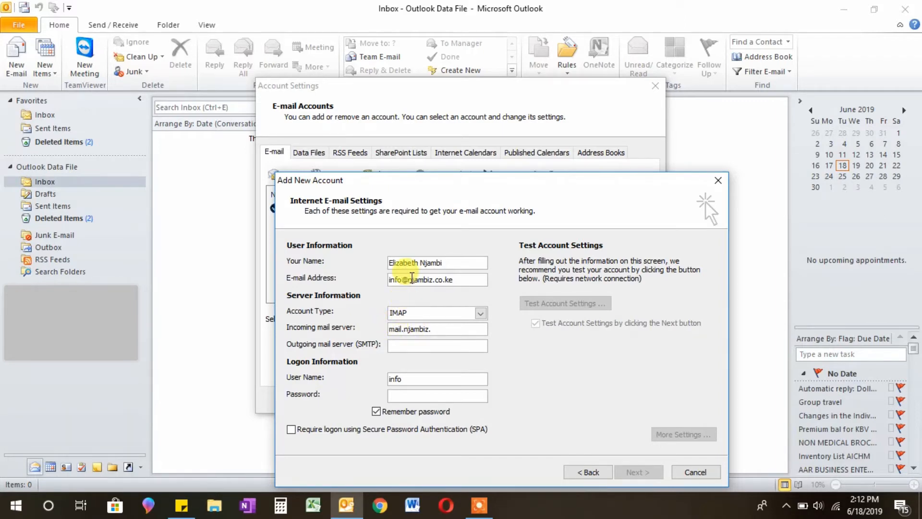
{"action": "left_click_drag", "start_coordinate": [408, 279], "coordinate": [461, 275]}
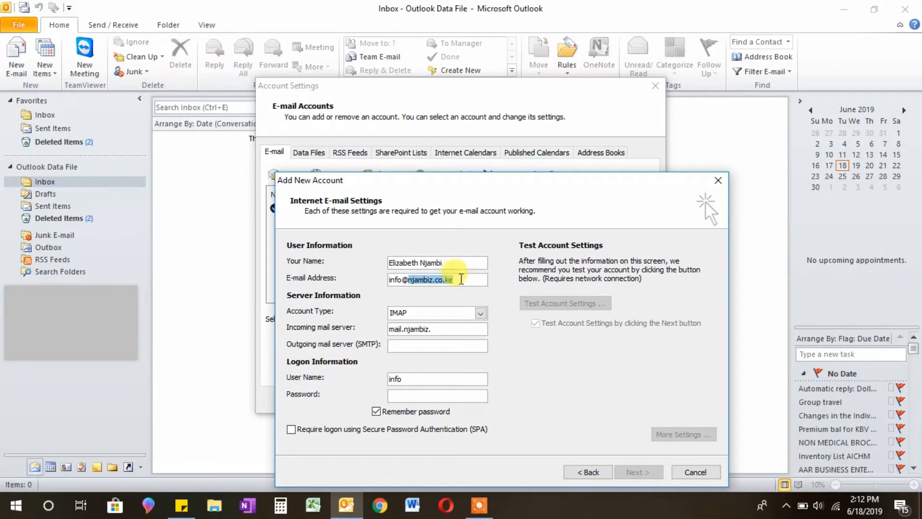
{"action": "left_click", "coordinate": [447, 329]}
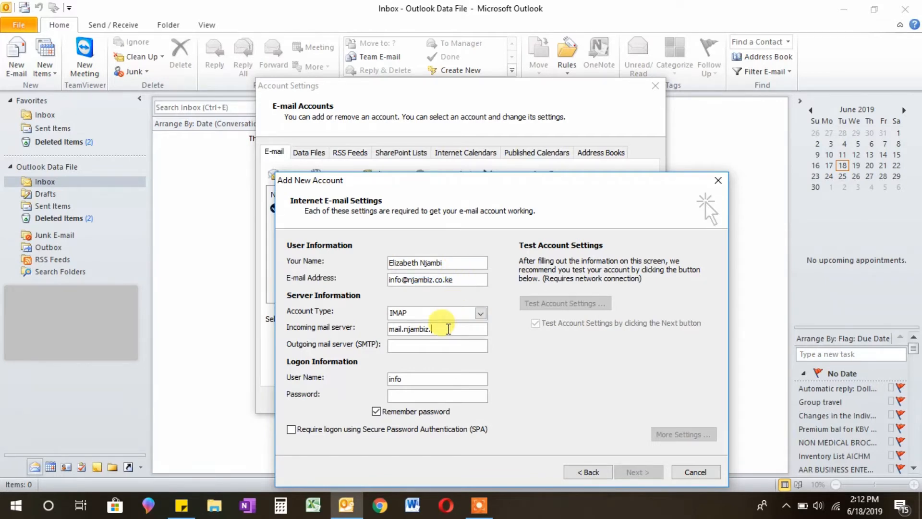
{"action": "type", "text": "co.ke"}
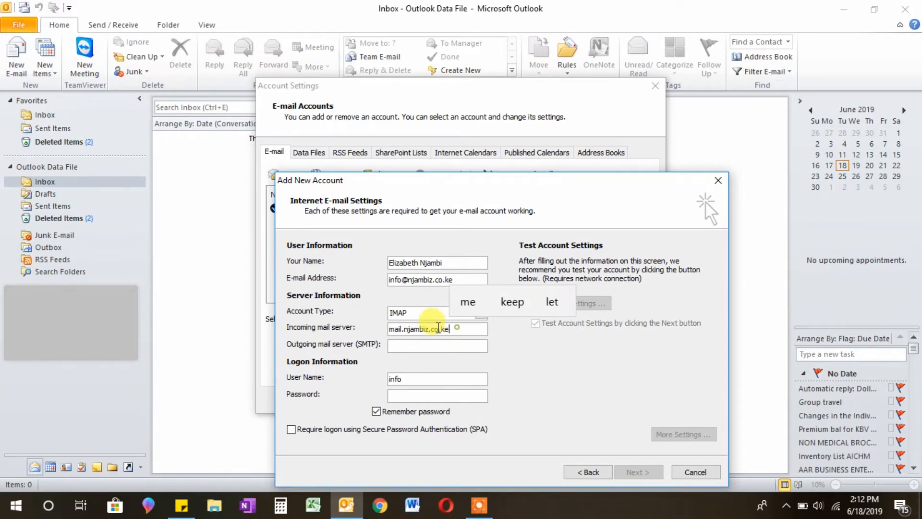
{"action": "left_click_drag", "start_coordinate": [450, 329], "coordinate": [349, 330]}
{"action": "key", "text": "ctrl+c"}
{"action": "left_click", "coordinate": [431, 347]}
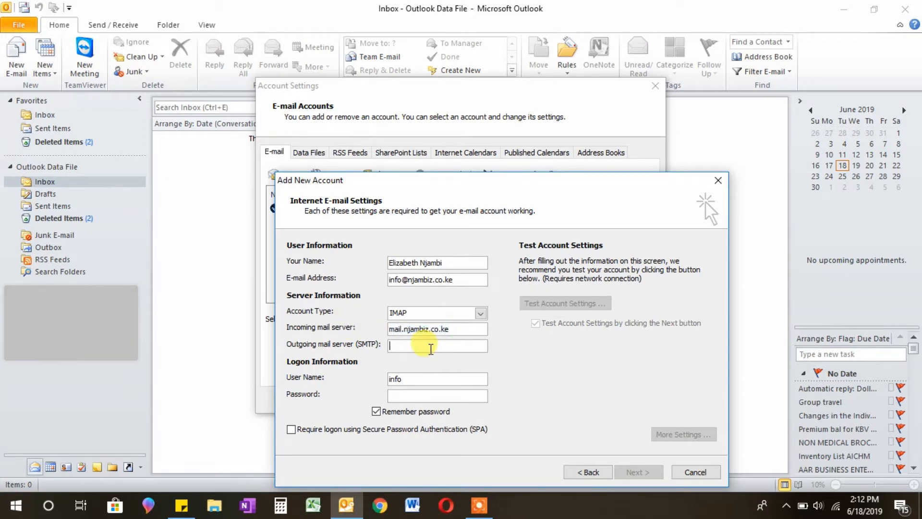
{"action": "key", "text": "ctrl+v"}
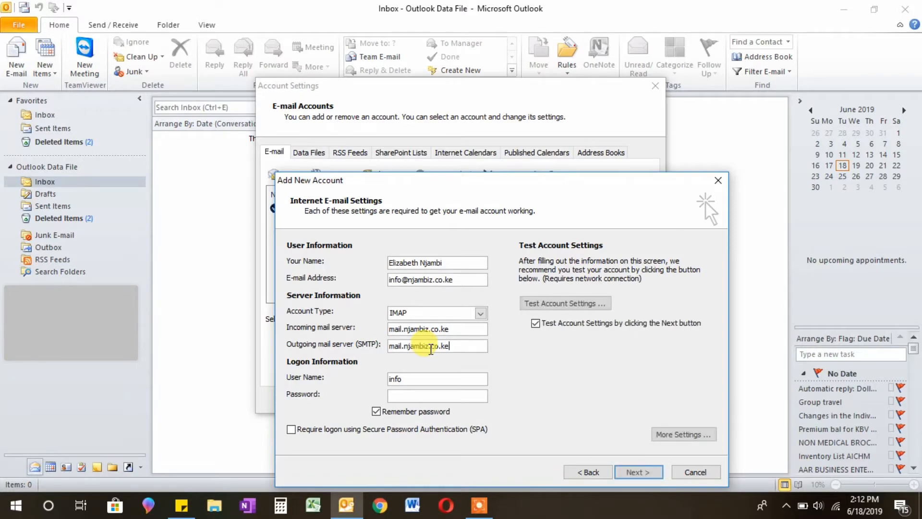
Step: Use the full e-mail address as the user name and enter the account password
{"action": "left_click", "coordinate": [419, 380]}
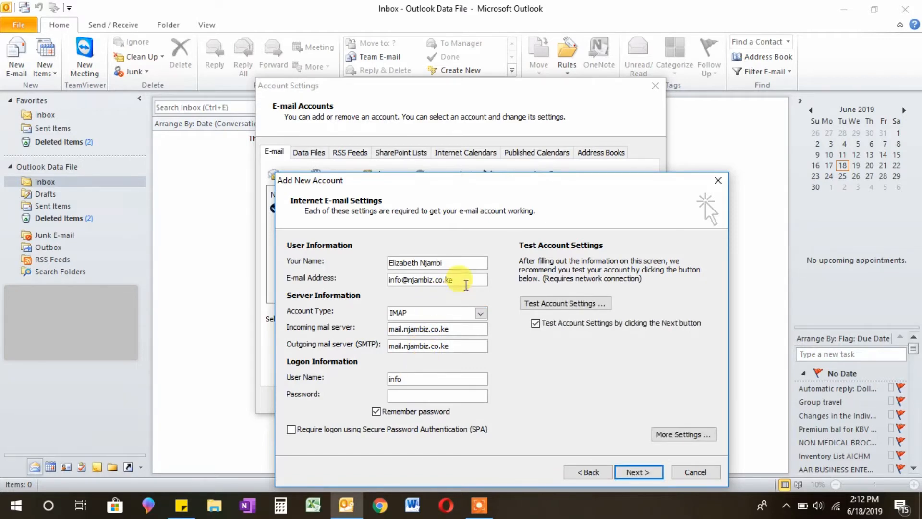
{"action": "left_click_drag", "start_coordinate": [463, 280], "coordinate": [372, 298]}
{"action": "key", "text": "ctrl+c"}
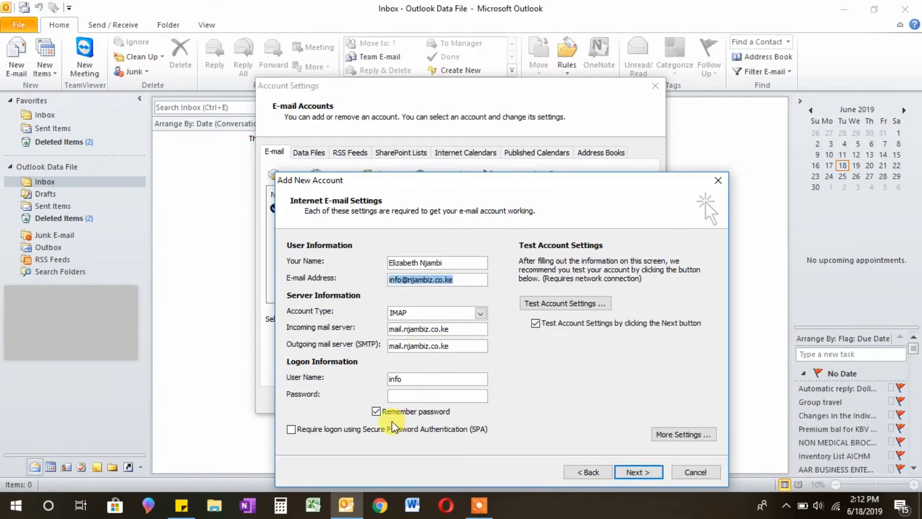
{"action": "left_click_drag", "start_coordinate": [420, 379], "coordinate": [325, 385]}
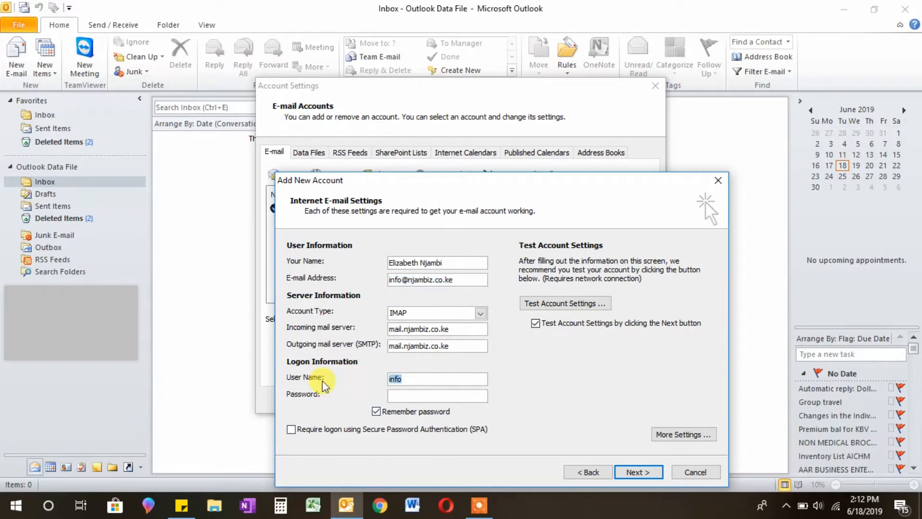
{"action": "key", "text": "ctrl+v"}
{"action": "left_click", "coordinate": [421, 396]}
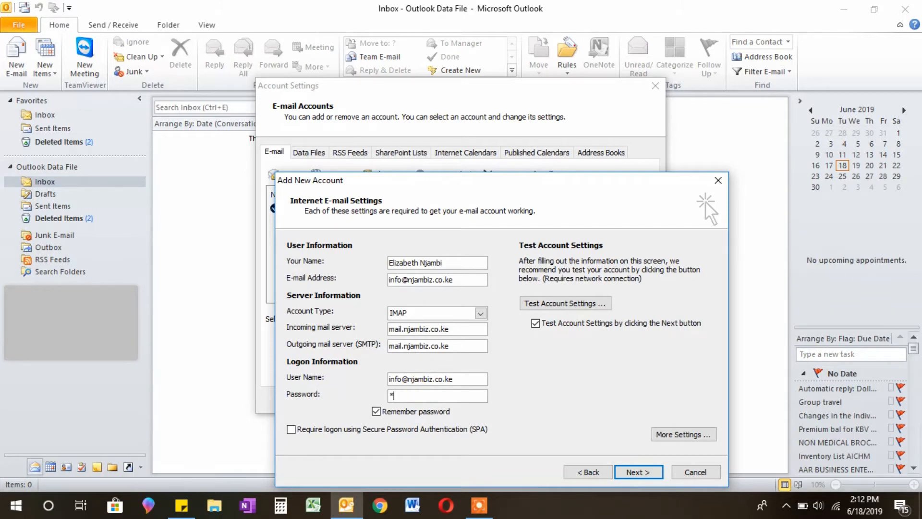
{"action": "key", "text": "ctrl+v"}
Step: Make the outgoing SMTP server require authentication, keeping IMAP port 143 and SMTP port 25
{"action": "left_click", "coordinate": [671, 433]}
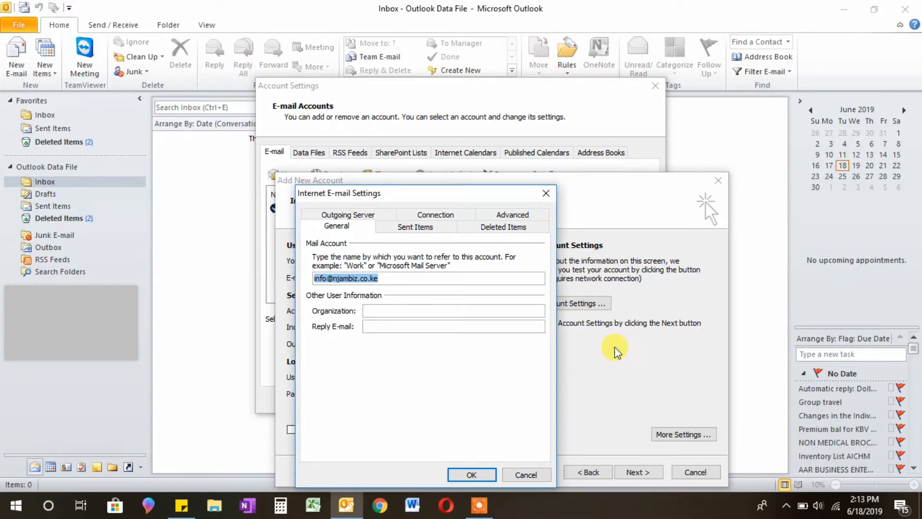
{"action": "left_click", "coordinate": [546, 193]}
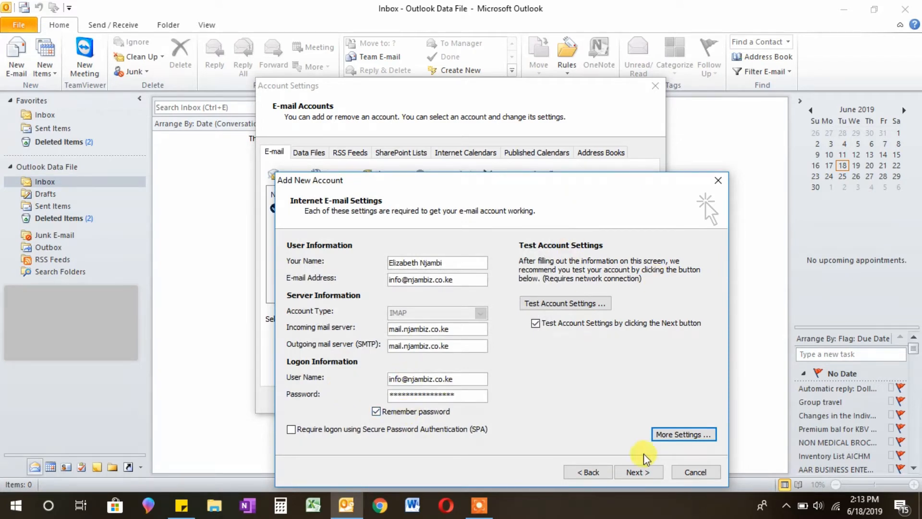
{"action": "left_click", "coordinate": [680, 432]}
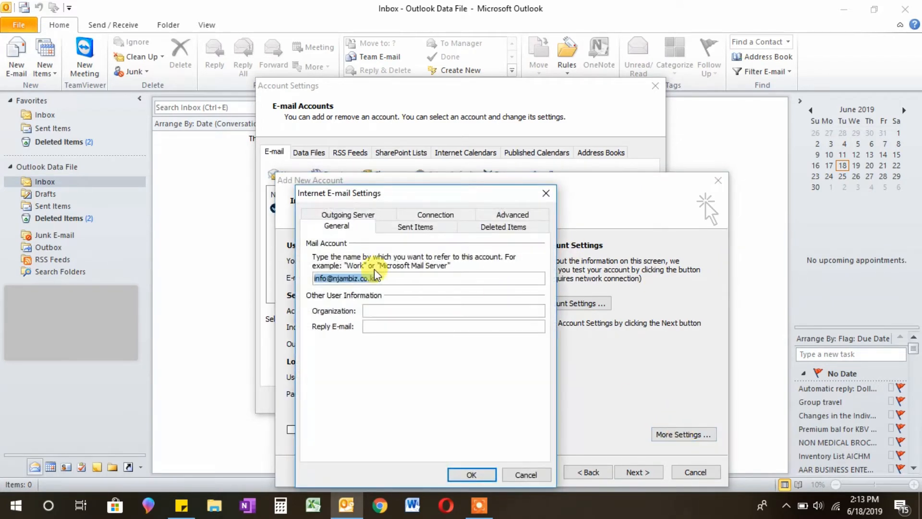
{"action": "left_click", "coordinate": [366, 214]}
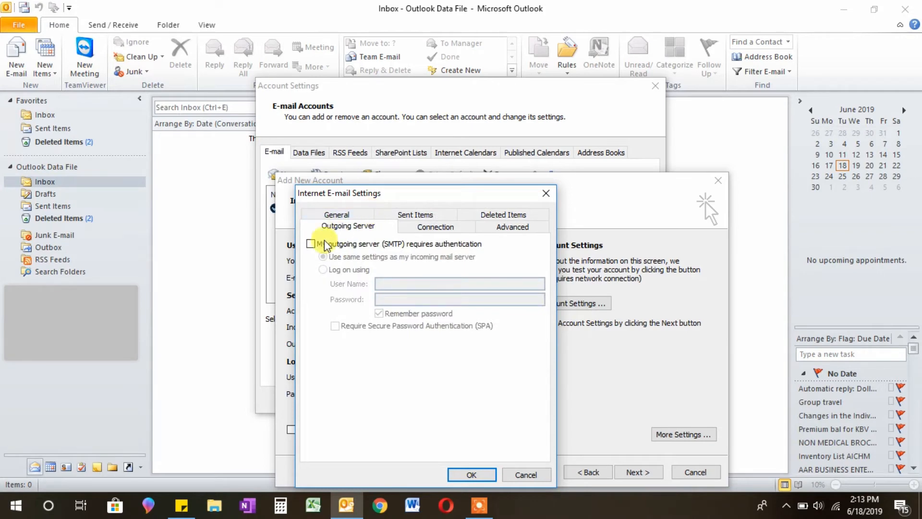
{"action": "left_click", "coordinate": [311, 243]}
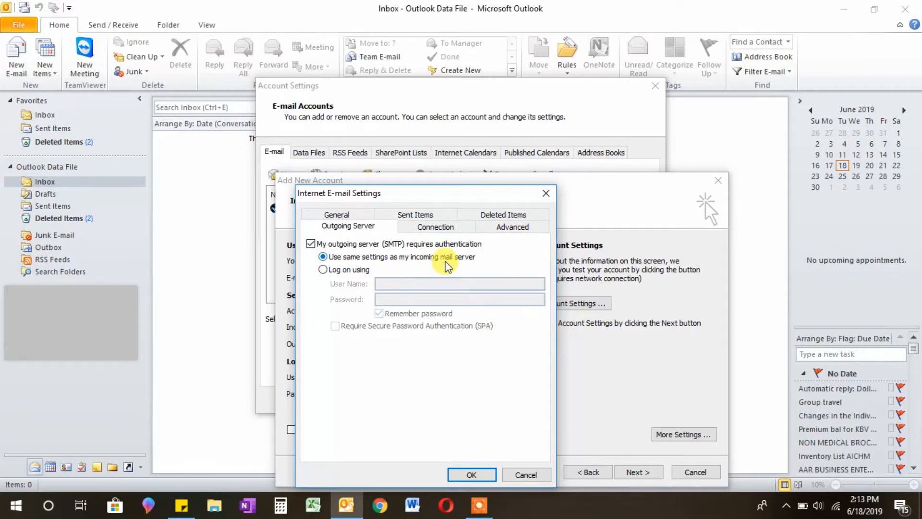
{"action": "left_click", "coordinate": [522, 231]}
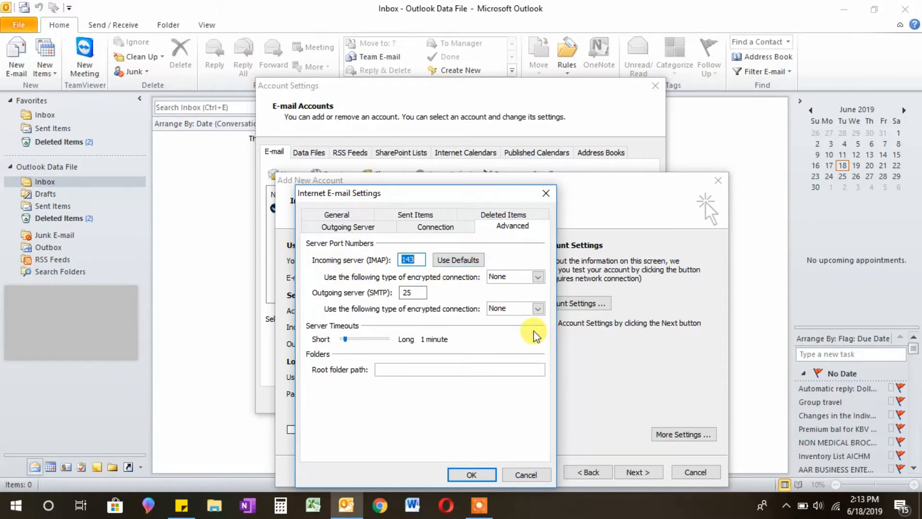
{"action": "left_click", "coordinate": [473, 476]}
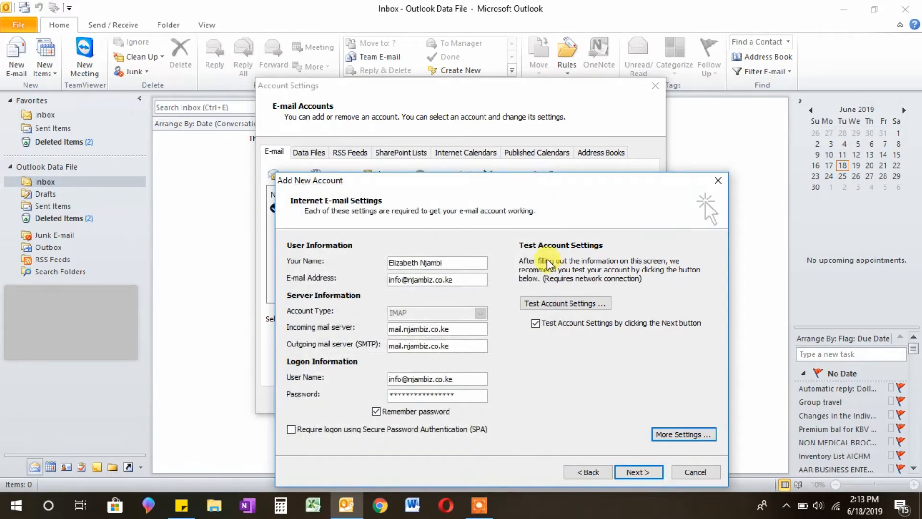
Step: Run the account test until IMAP logon and the test message both complete, then continue
{"action": "left_click", "coordinate": [571, 307]}
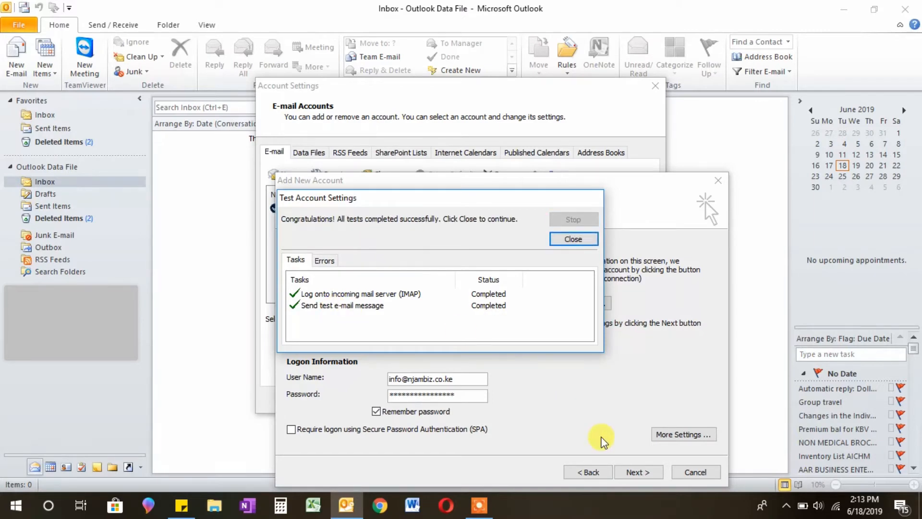
{"action": "left_click", "coordinate": [569, 239]}
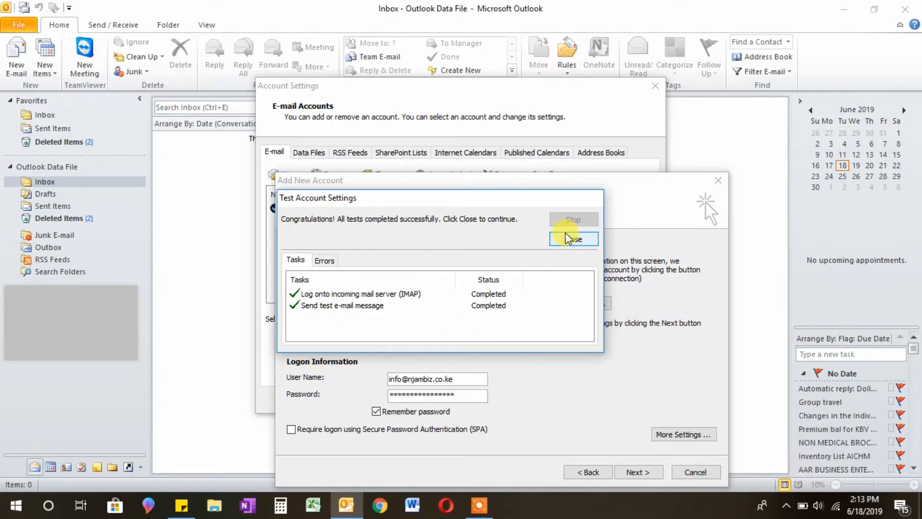
{"action": "left_click", "coordinate": [639, 473]}
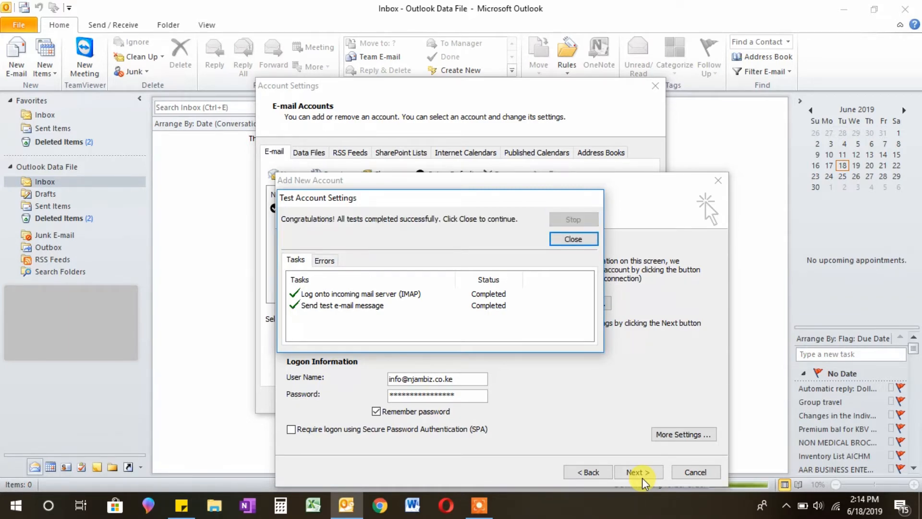
Step: Close the test results, finish the wizard, and close Account Settings
{"action": "left_click", "coordinate": [590, 241]}
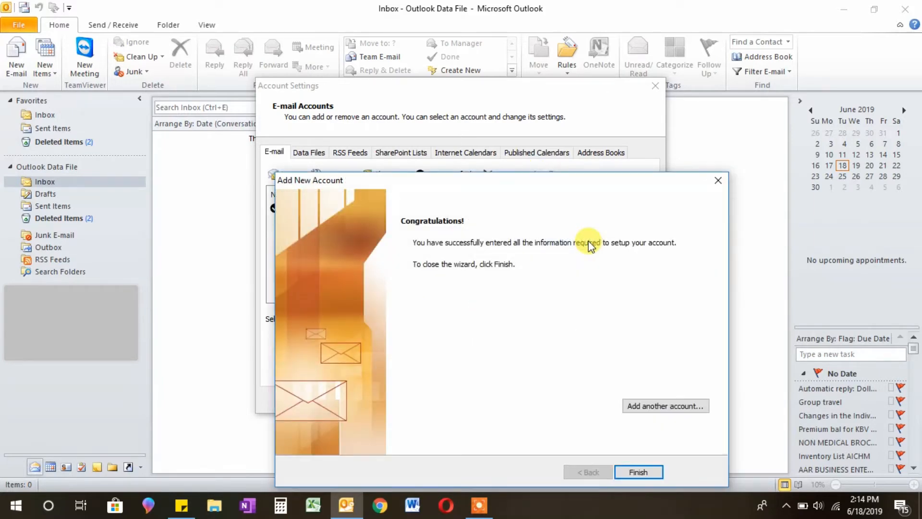
{"action": "left_click", "coordinate": [638, 472]}
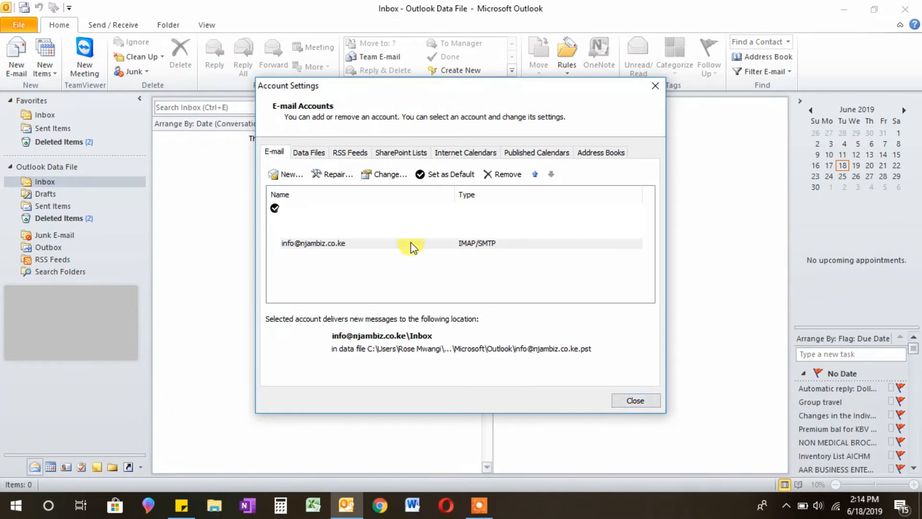
{"action": "left_click", "coordinate": [333, 246]}
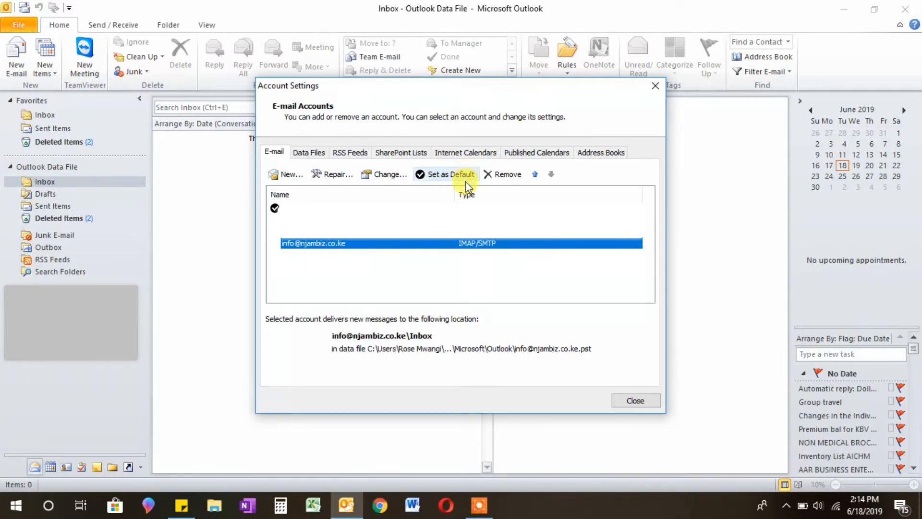
{"action": "left_click", "coordinate": [640, 401]}
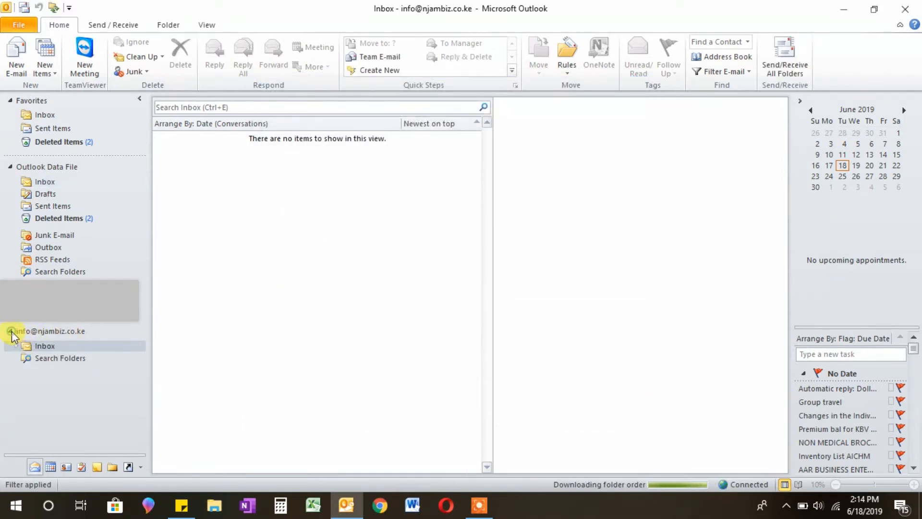
Step: Expand the new IMAP account's folders and open its Inbox
{"action": "left_click", "coordinate": [10, 331]}
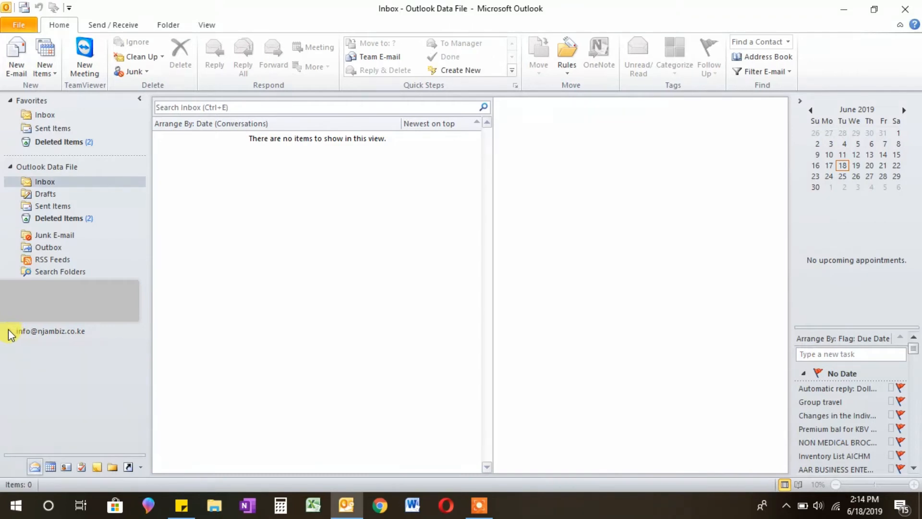
{"action": "left_click", "coordinate": [10, 331]}
{"action": "left_click", "coordinate": [18, 347]}
{"action": "left_click", "coordinate": [43, 346]}
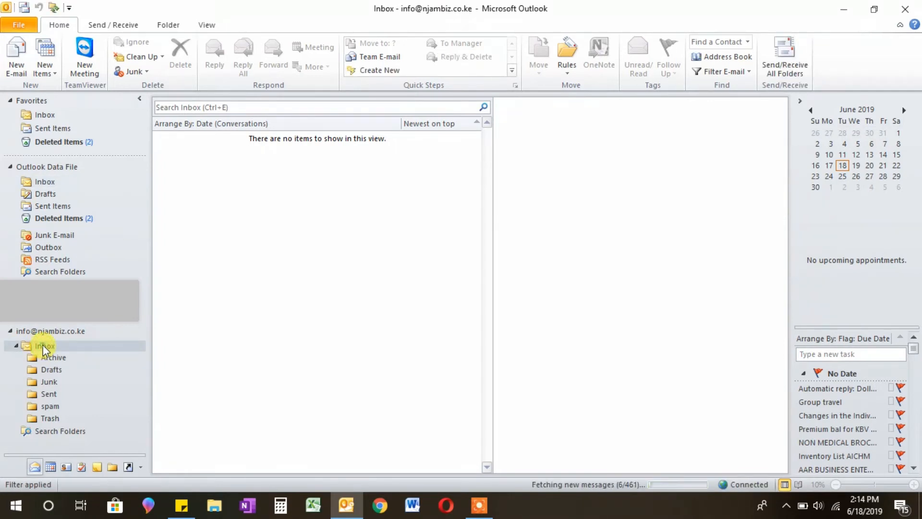
{"action": "left_click", "coordinate": [43, 344]}
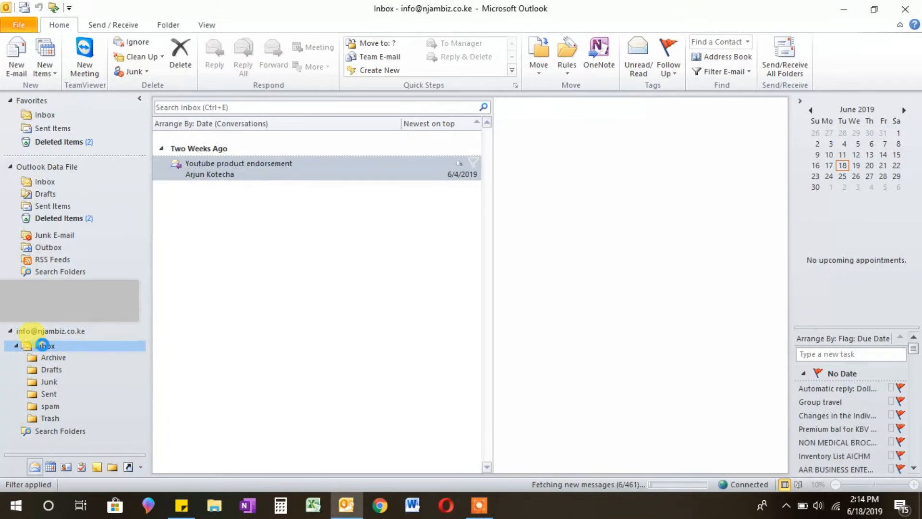
Step: Read the Microsoft Outlook Test Message, then return to the account information page
{"action": "left_click", "coordinate": [283, 175]}
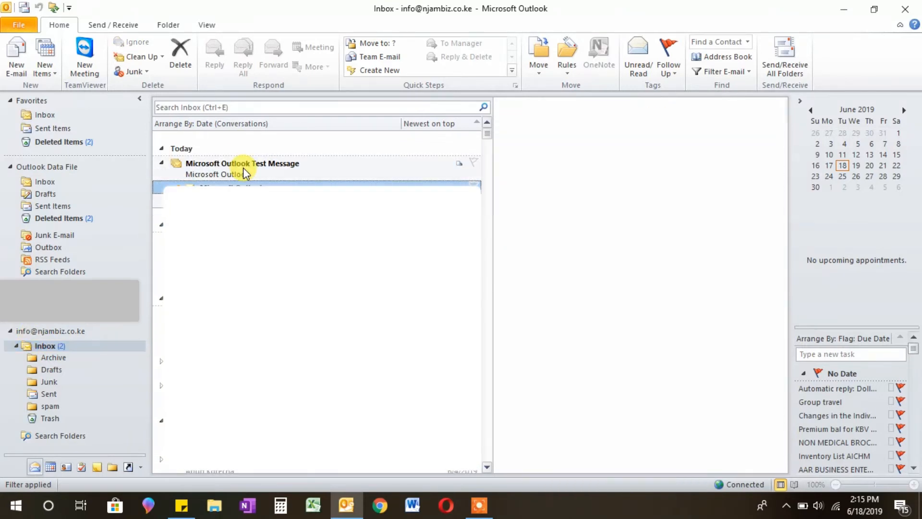
{"action": "left_click", "coordinate": [243, 168]}
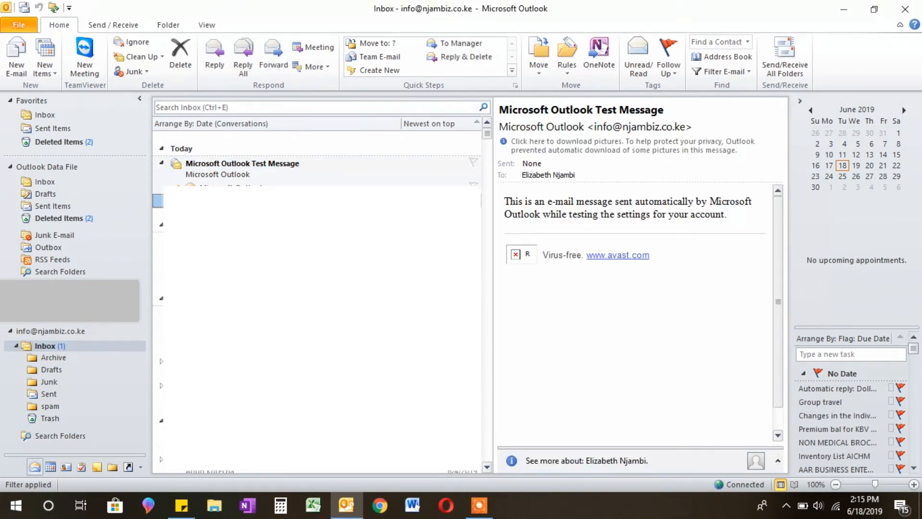
{"action": "left_click", "coordinate": [20, 25]}
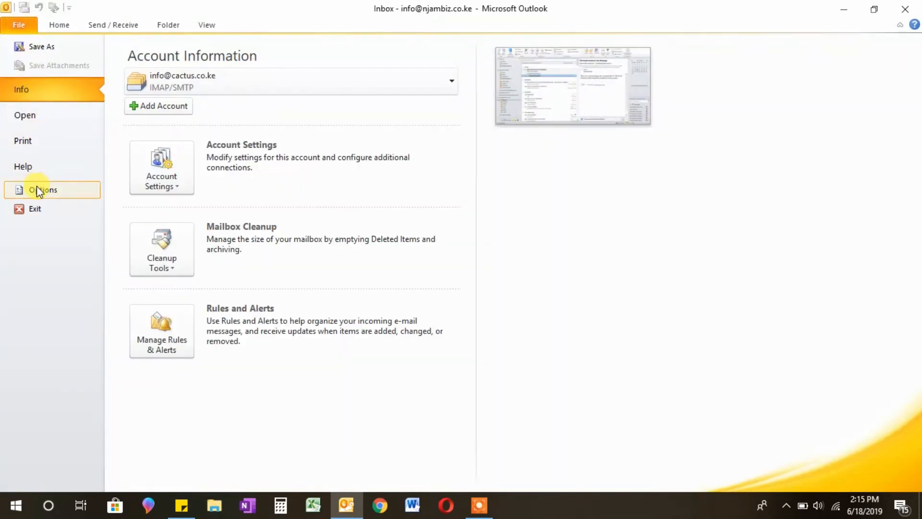
Step: Select the new IMAP account in Account Settings, remove it, confirm, and close
{"action": "left_click", "coordinate": [139, 182]}
{"action": "left_click", "coordinate": [204, 212]}
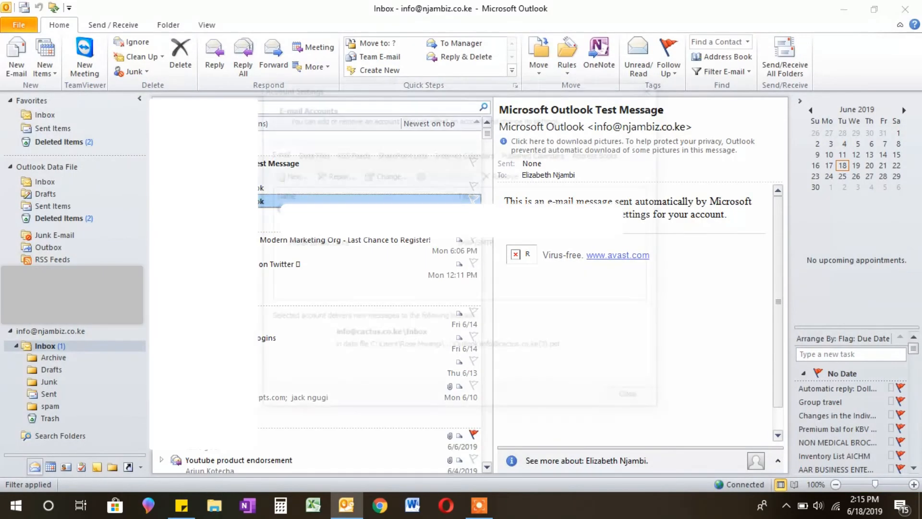
{"action": "left_click", "coordinate": [338, 246]}
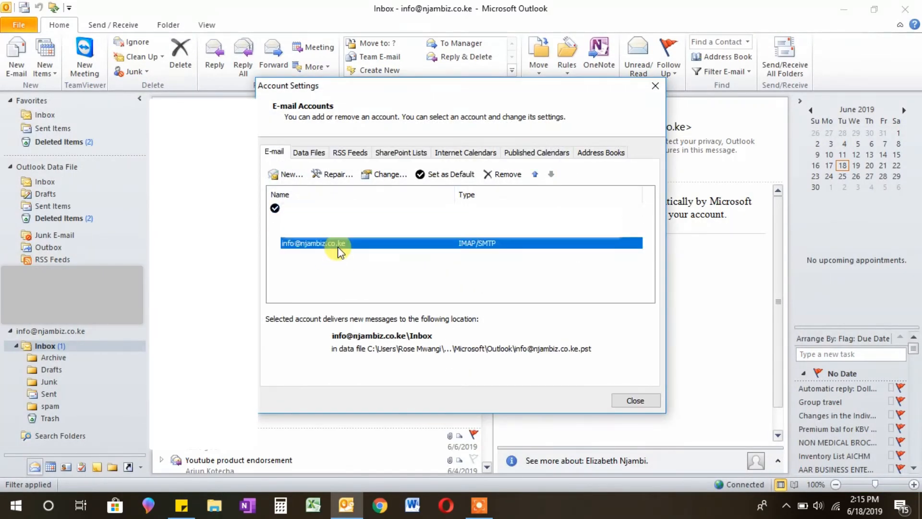
{"action": "left_click", "coordinate": [507, 174]}
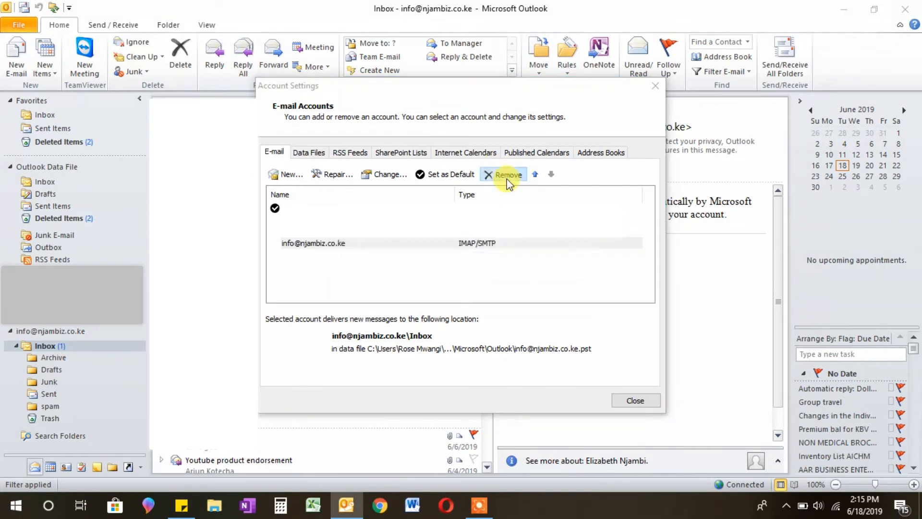
{"action": "left_click", "coordinate": [504, 298]}
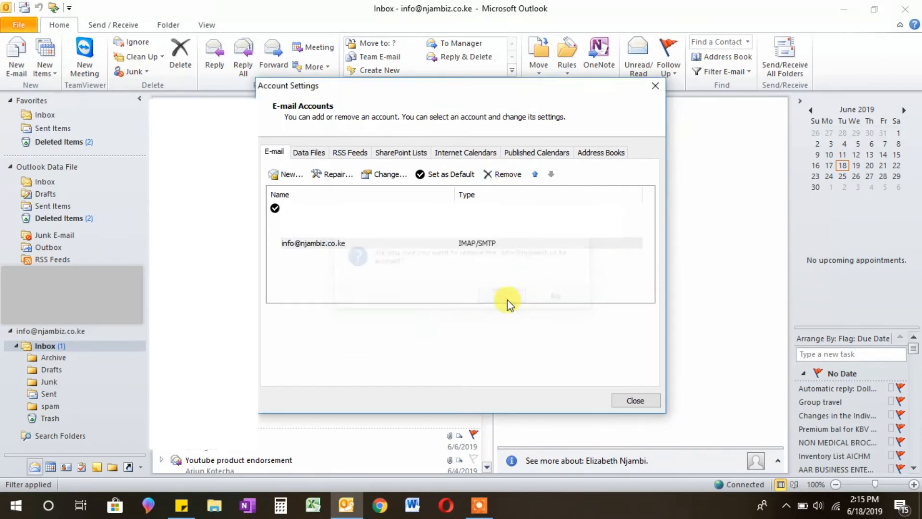
{"action": "left_click", "coordinate": [635, 401]}
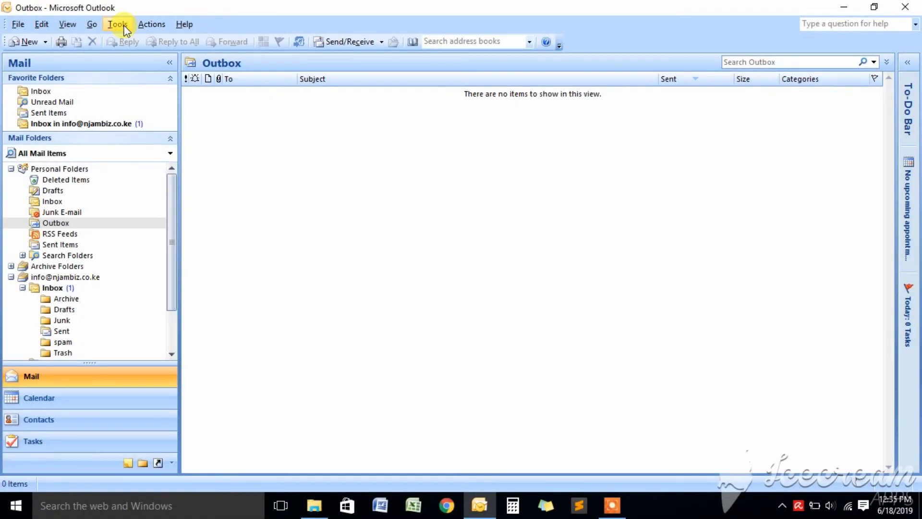
Step: Start another new account with manual server configuration and Internet E-mail as the service
{"action": "left_click", "coordinate": [120, 25]}
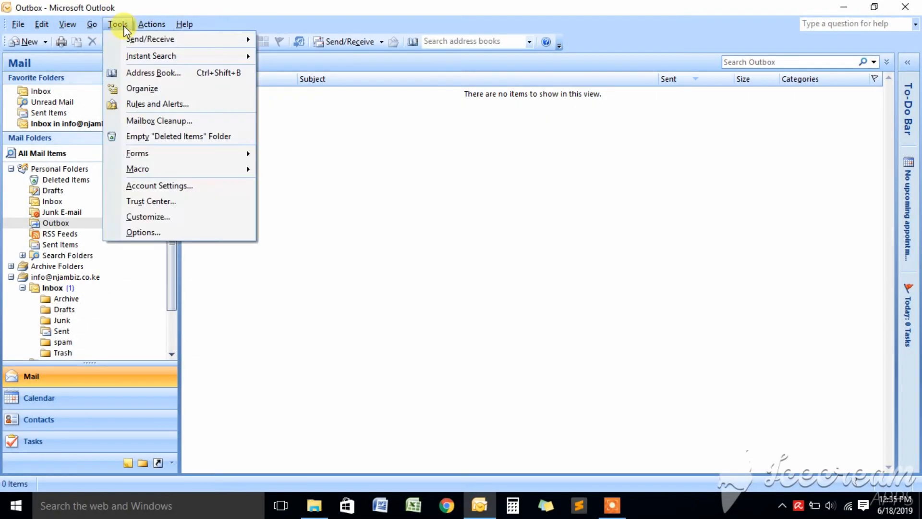
{"action": "left_click", "coordinate": [161, 187]}
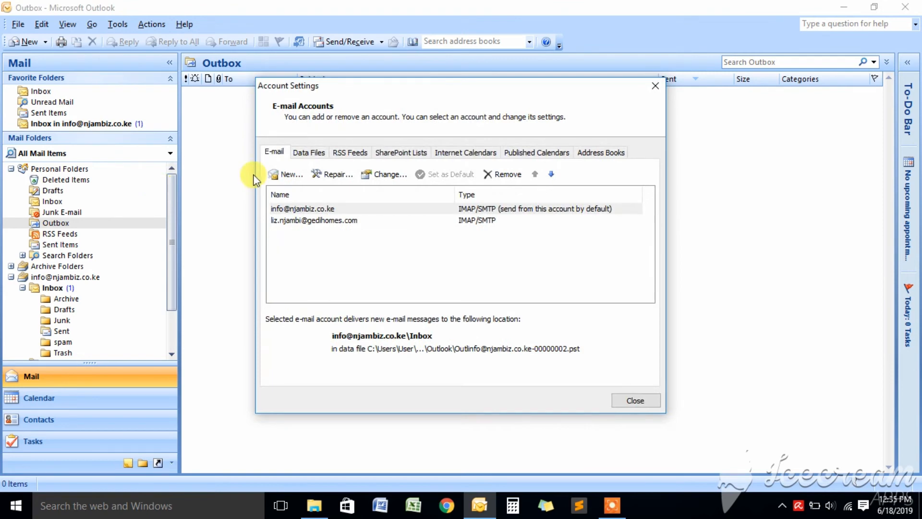
{"action": "left_click", "coordinate": [286, 174]}
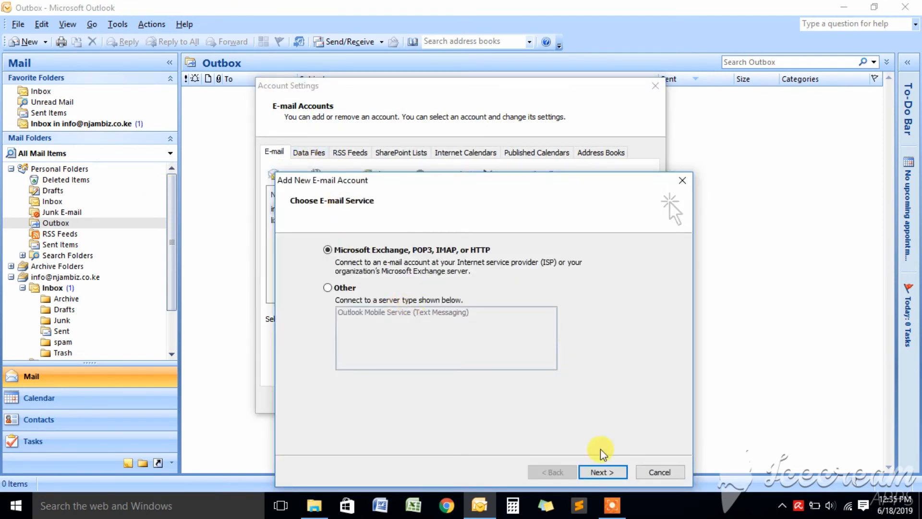
{"action": "left_click", "coordinate": [601, 472]}
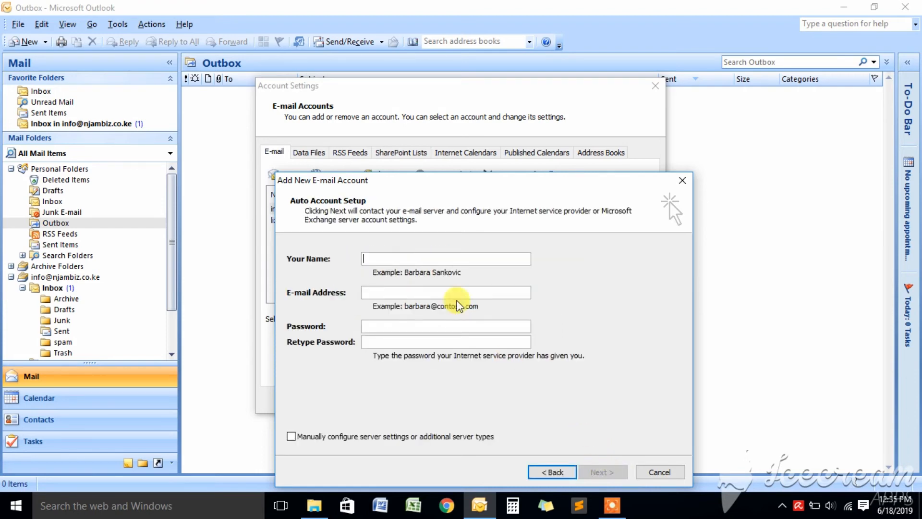
{"action": "left_click", "coordinate": [324, 437]}
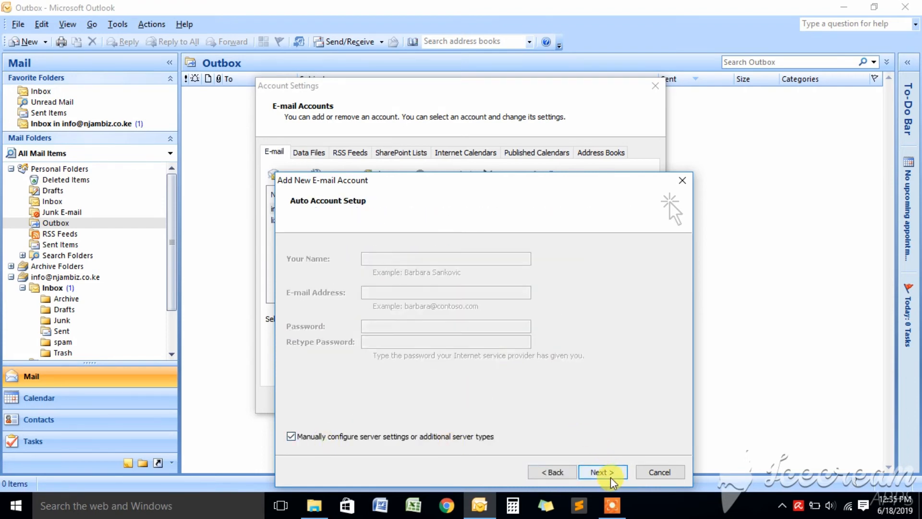
{"action": "left_click", "coordinate": [611, 475]}
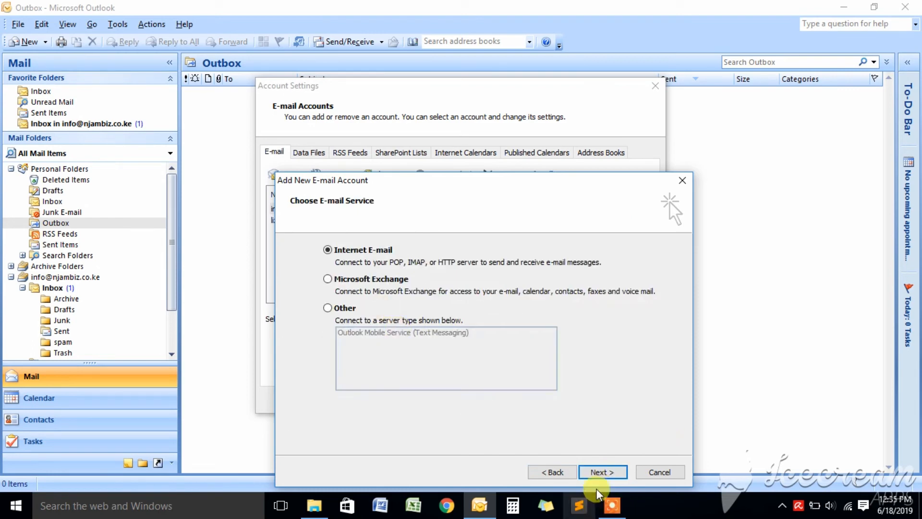
{"action": "left_click", "coordinate": [603, 473]}
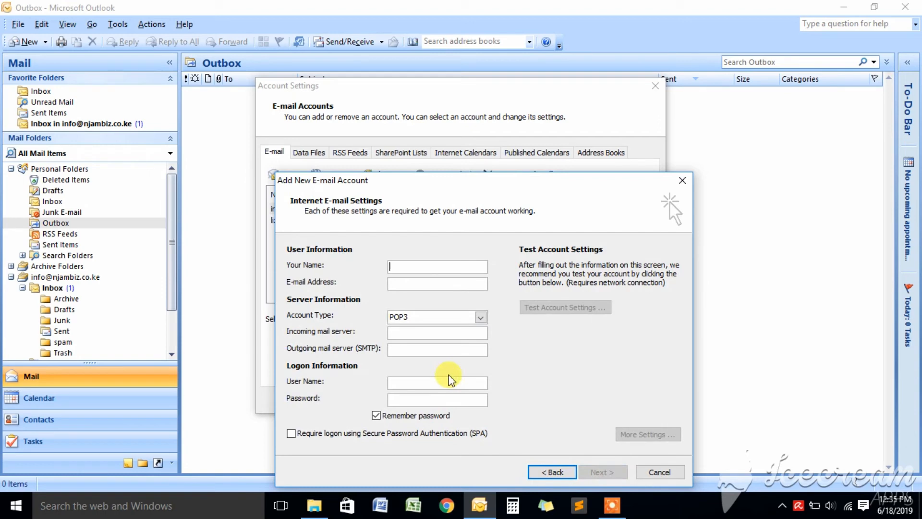
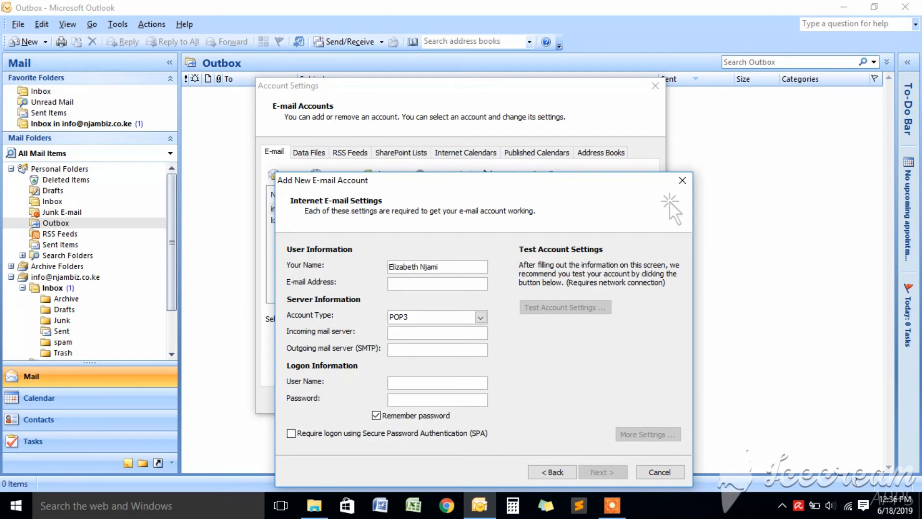
{"action": "key", "text": "Tab"}
{"action": "left_click", "coordinate": [407, 283]}
Step: Set the account type to IMAP and both mail servers to mail.njambiz.co.ke
{"action": "left_click", "coordinate": [480, 317]}
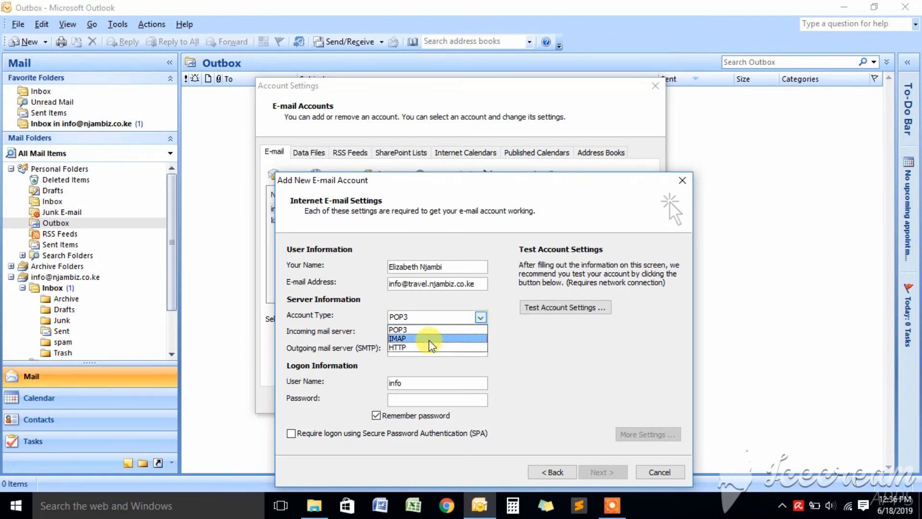
{"action": "left_click", "coordinate": [430, 339]}
{"action": "left_click", "coordinate": [430, 333]}
{"action": "type", "text": "mail.njambiz.co.ke"}
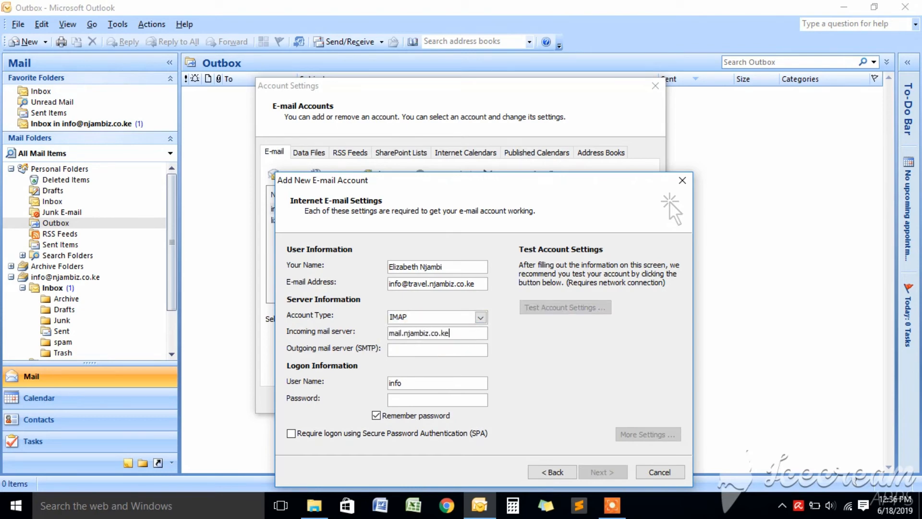
{"action": "key", "text": "Tab"}
{"action": "type", "text": "mail.njambiz.co.ke"}
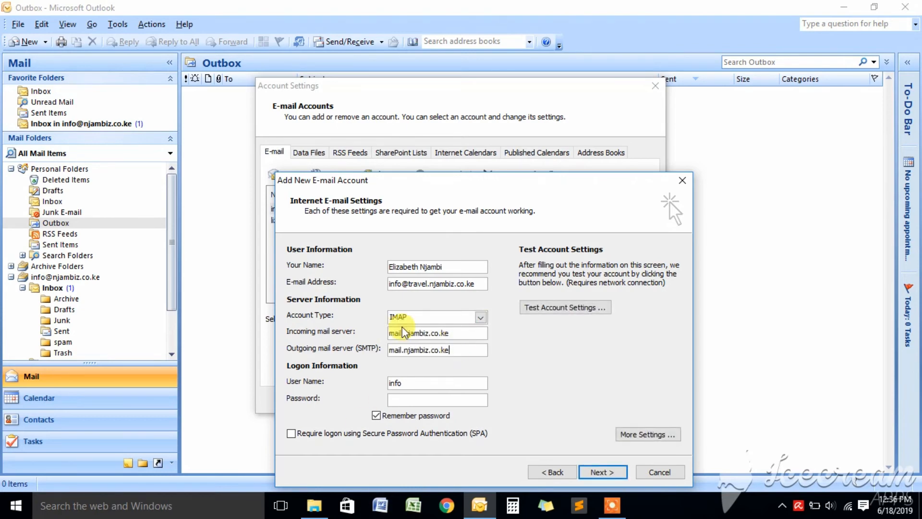
Step: Replace the user name with the full e-mail address, ready for the password
{"action": "double_click", "coordinate": [437, 284]}
{"action": "key", "text": "ctrl+c"}
{"action": "left_click_drag", "start_coordinate": [418, 384], "coordinate": [356, 399]}
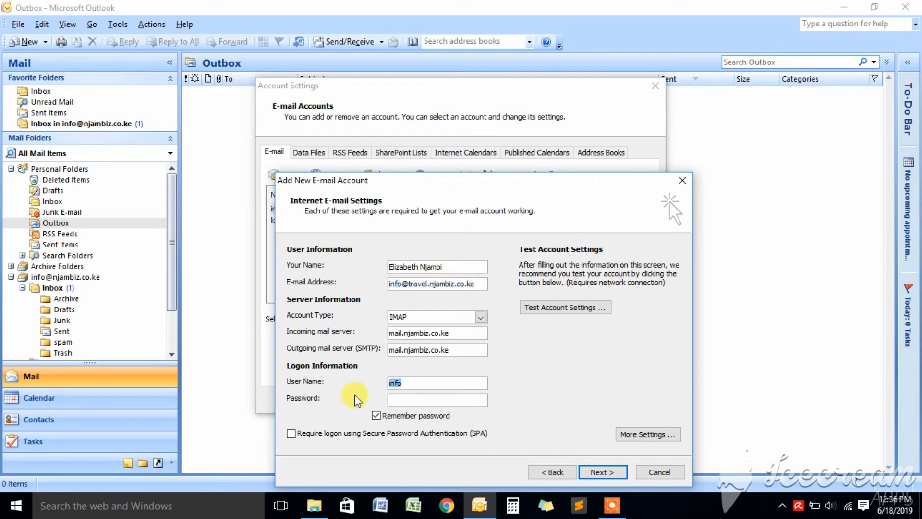
{"action": "key", "text": "ctrl+v"}
{"action": "left_click", "coordinate": [412, 400]}
Step: Enter the account password and turn on outgoing server (SMTP) authentication in More Settings
{"action": "type", "text": "*********"}
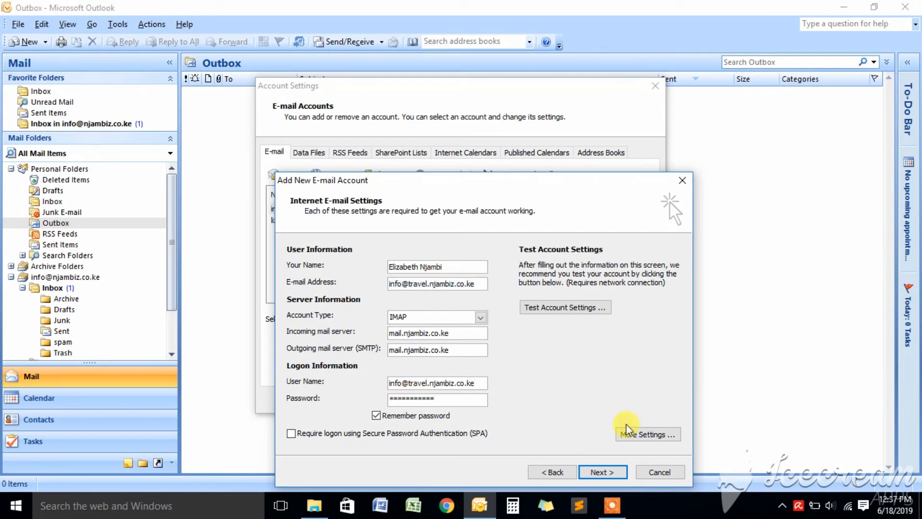
{"action": "left_click", "coordinate": [634, 435]}
{"action": "left_click", "coordinate": [350, 226]}
{"action": "left_click", "coordinate": [392, 226]}
{"action": "left_click", "coordinate": [358, 244]}
{"action": "left_click", "coordinate": [489, 227]}
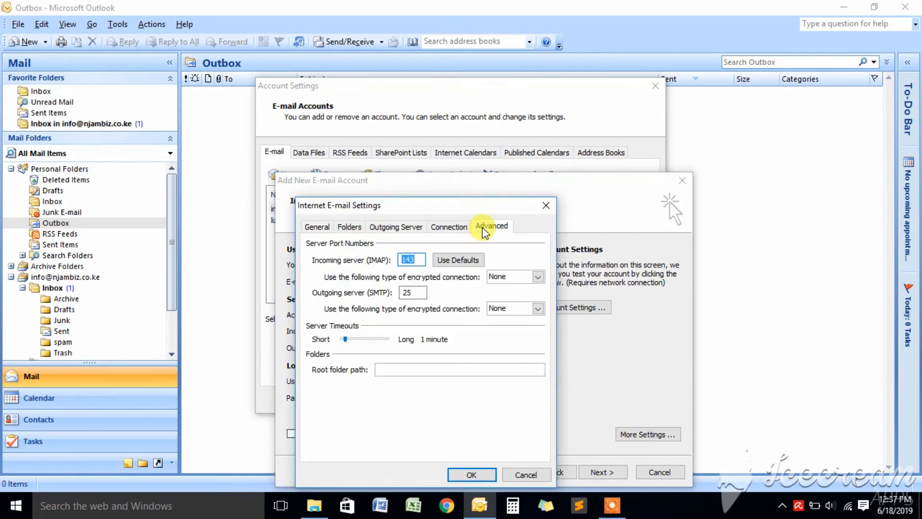
{"action": "left_click", "coordinate": [471, 475]}
Step: Test the travel account settings successfully, then finish the wizard to add the account
{"action": "left_click", "coordinate": [587, 308]}
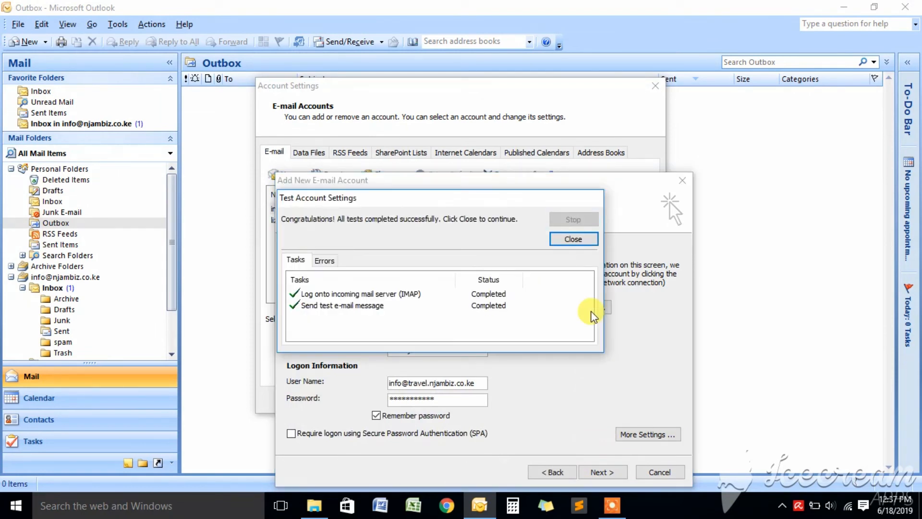
{"action": "left_click", "coordinate": [574, 239]}
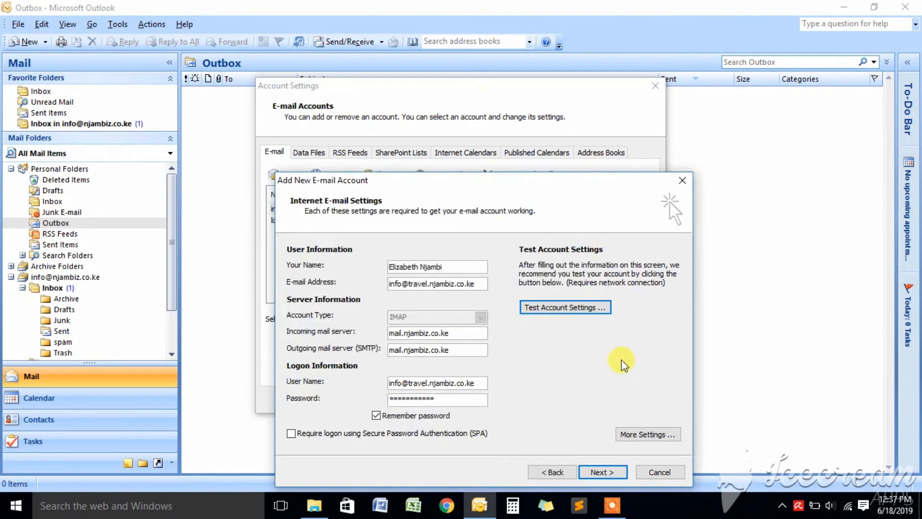
{"action": "left_click", "coordinate": [613, 473]}
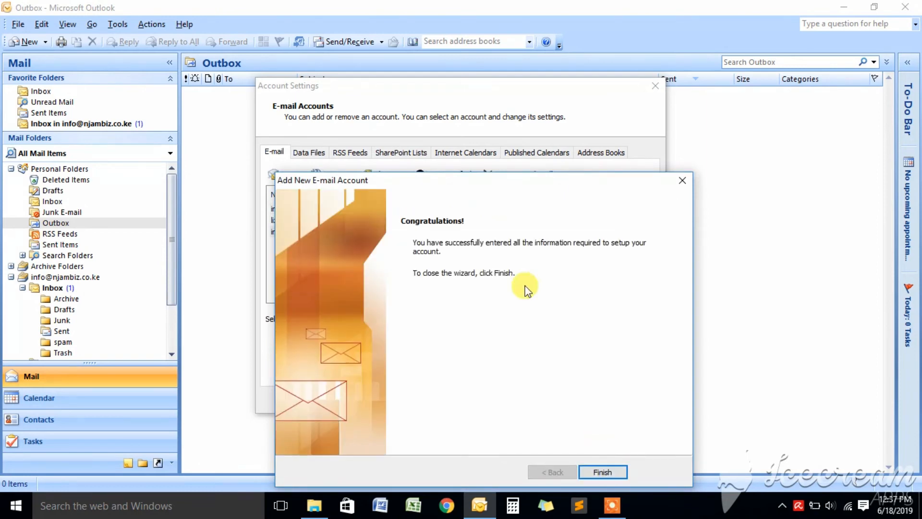
{"action": "left_click", "coordinate": [622, 477]}
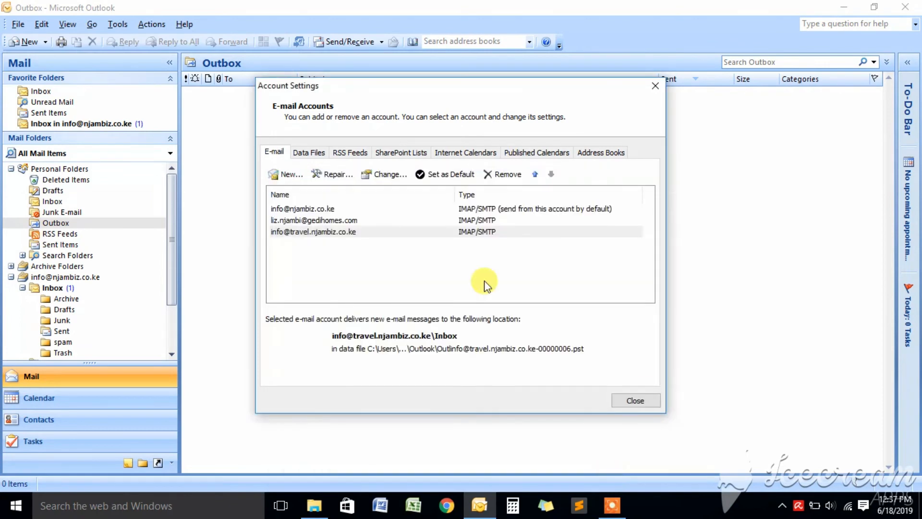
Step: Set incoming and outgoing encryption to SSL and change the SMTP port from 25 to 465
{"action": "left_click", "coordinate": [633, 401]}
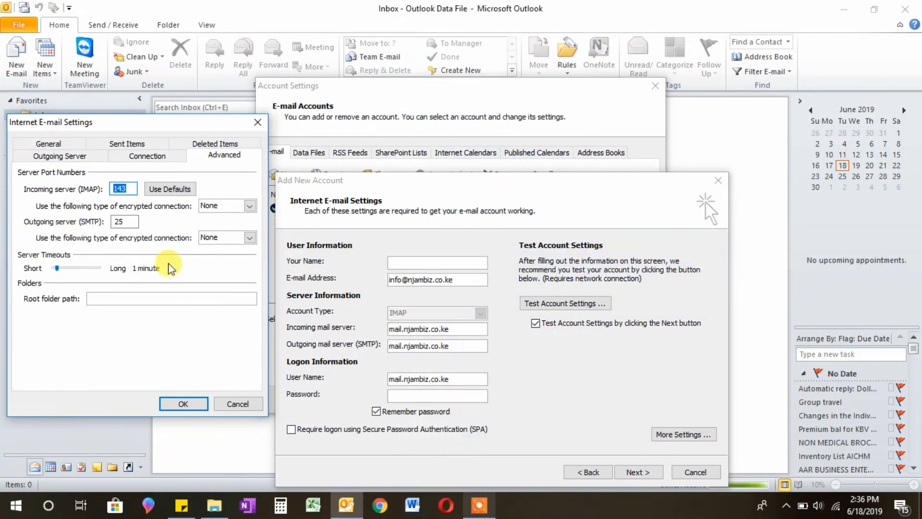
{"action": "left_click", "coordinate": [249, 207]}
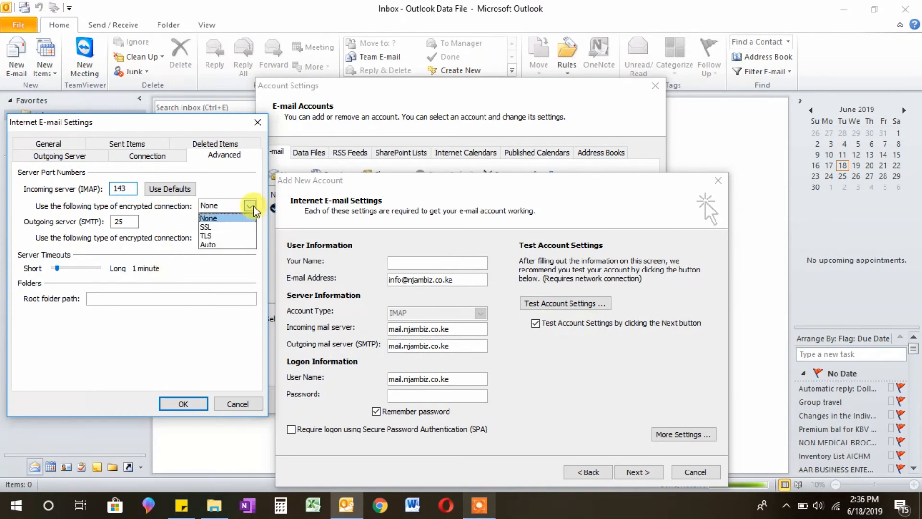
{"action": "left_click", "coordinate": [211, 229]}
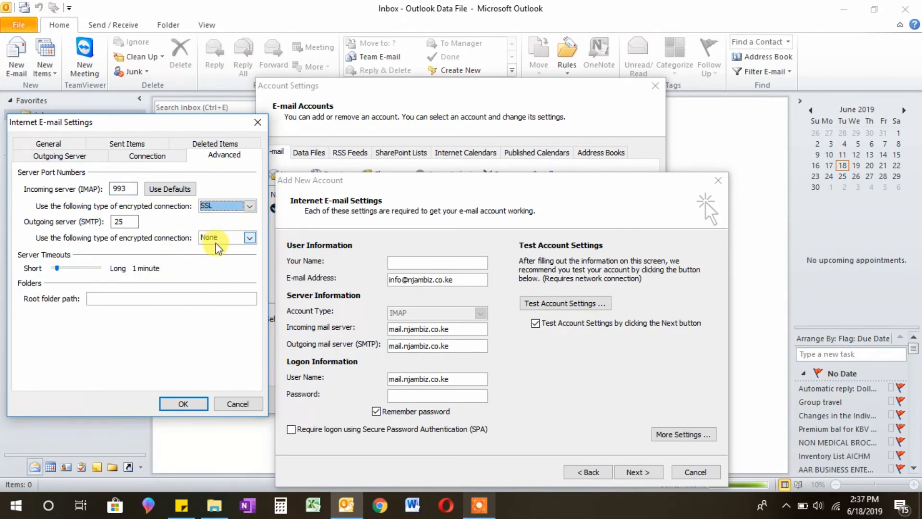
{"action": "left_click", "coordinate": [215, 239]}
{"action": "left_click", "coordinate": [211, 258]}
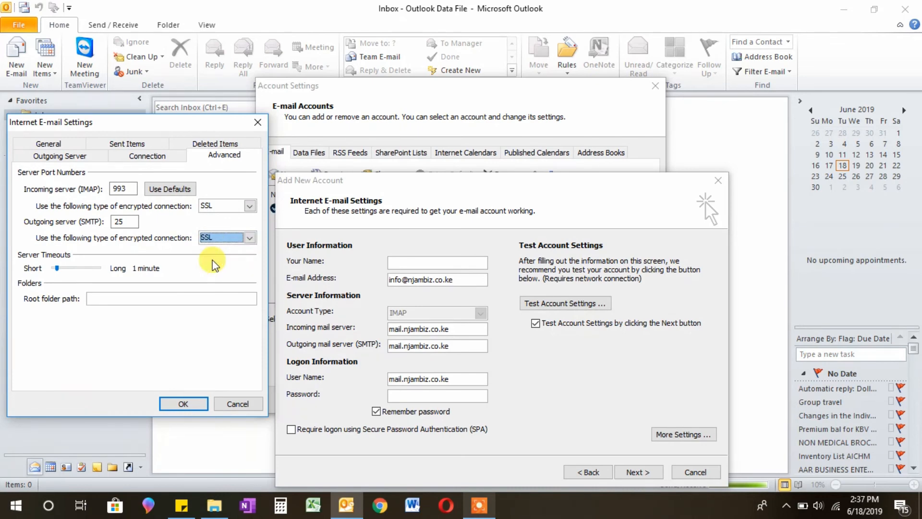
{"action": "double_click", "coordinate": [120, 222]}
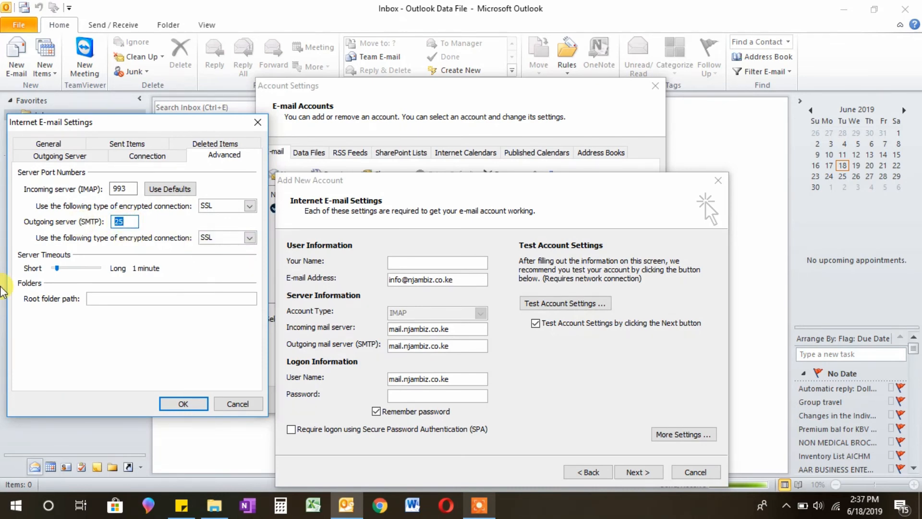
{"action": "type", "text": "465"}
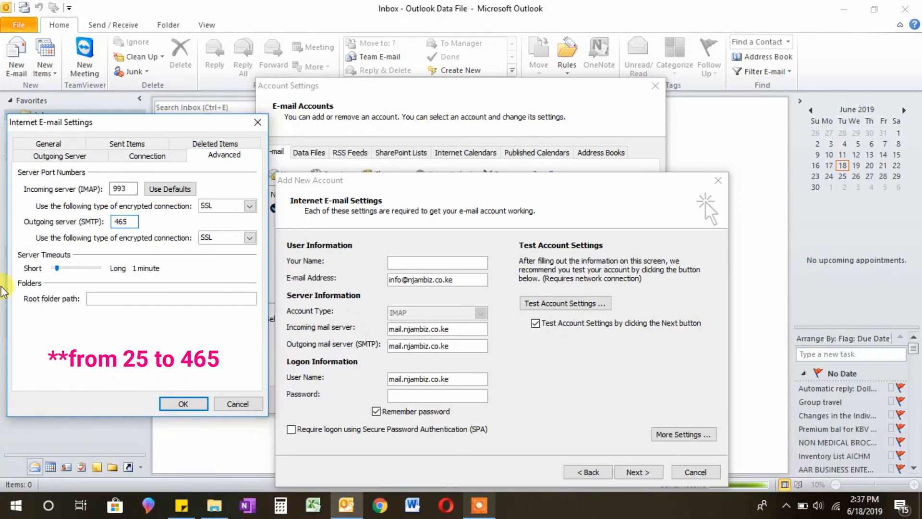
Step: Set both incoming and outgoing encryption to Auto, reverting ports to 143 and 25
{"action": "left_click", "coordinate": [250, 206]}
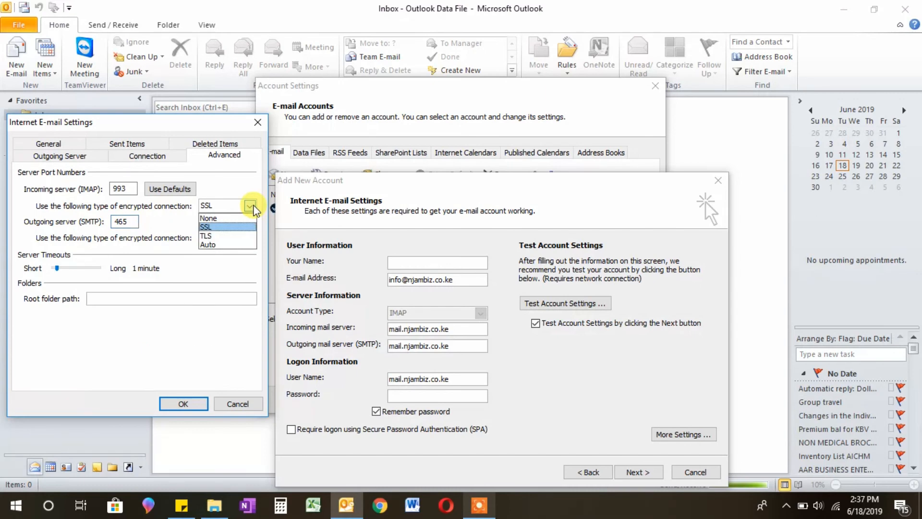
{"action": "left_click", "coordinate": [240, 245]}
{"action": "left_click", "coordinate": [248, 238]}
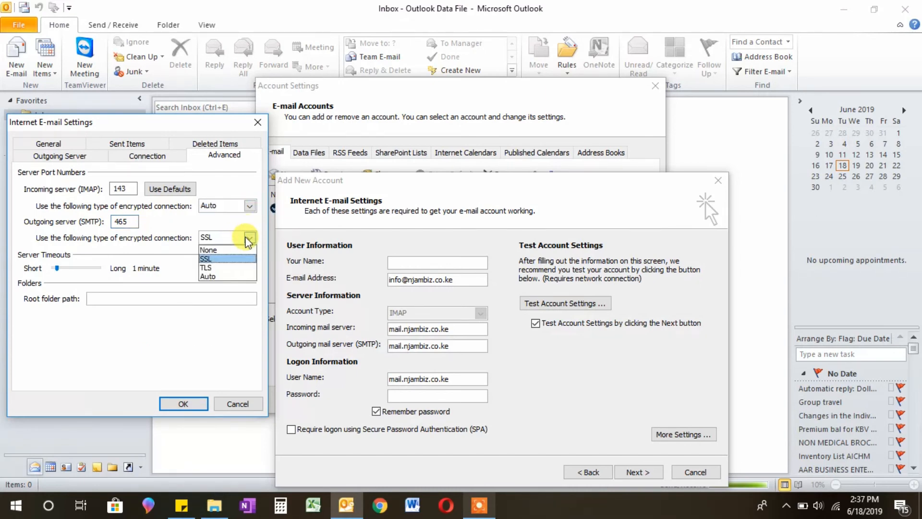
{"action": "left_click", "coordinate": [212, 288]}
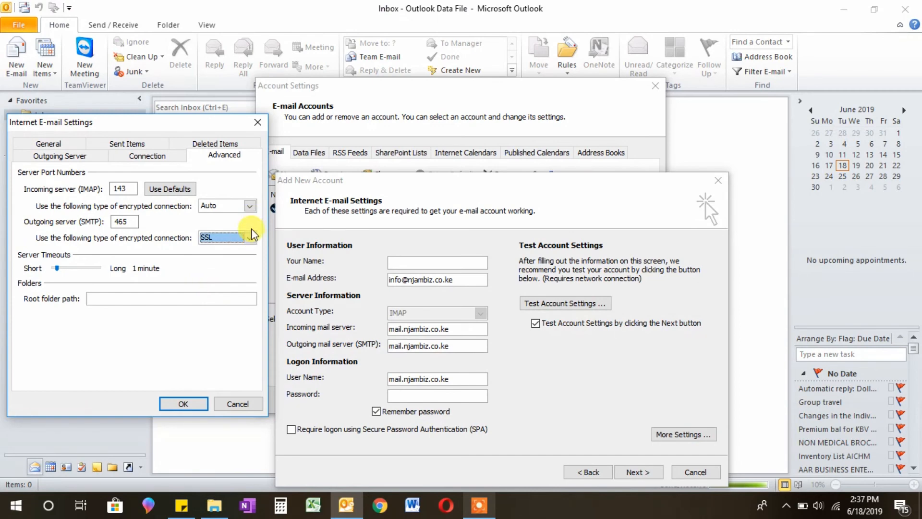
{"action": "left_click", "coordinate": [252, 238]}
{"action": "left_click", "coordinate": [215, 274]}
{"action": "left_click", "coordinate": [242, 205]}
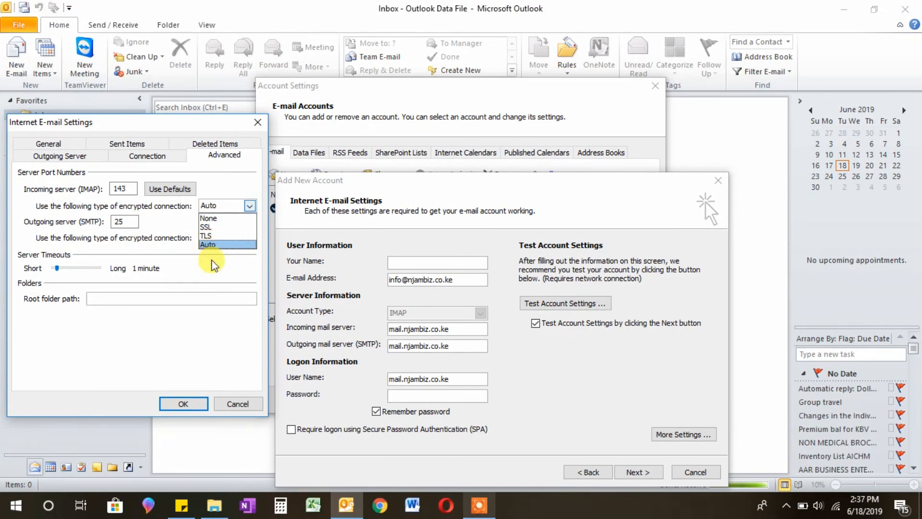
{"action": "left_click", "coordinate": [213, 245]}
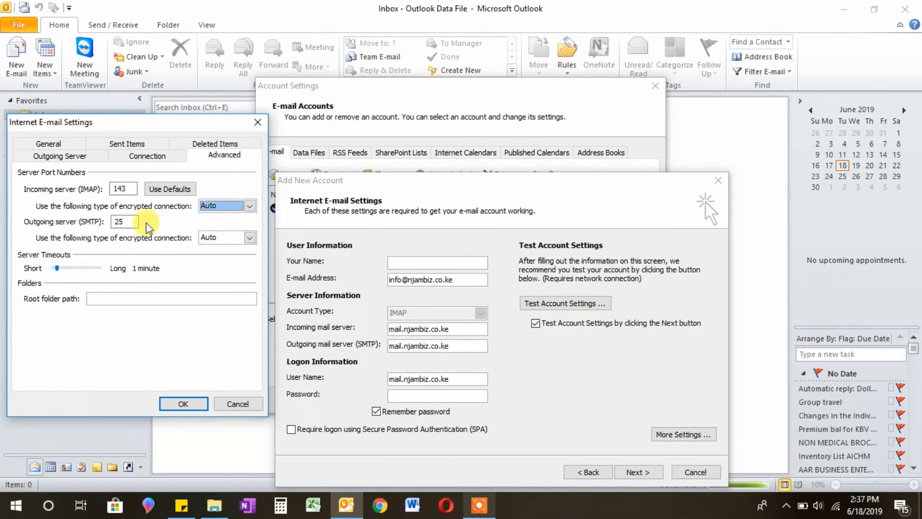